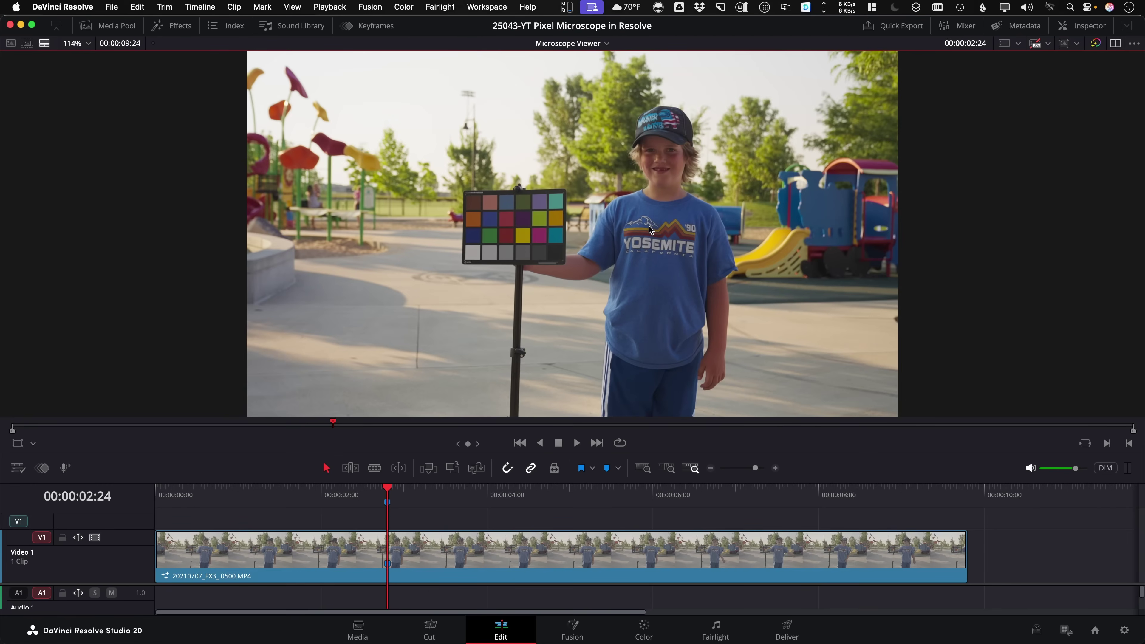
- Scroll up over the Edit page showing the Microscope Viewer timeline
scroll(648, 226, "up", 10)
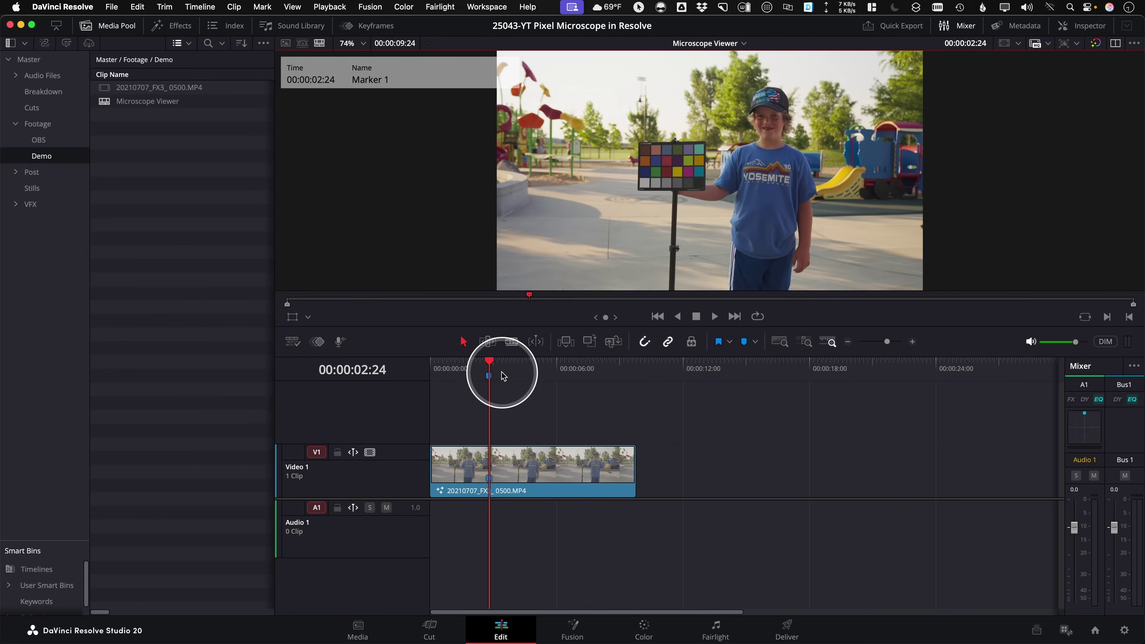
- Switch to the Fusion page and zoom the viewer to about 1341% on the shirt's mountain logo
left_click(571, 628)
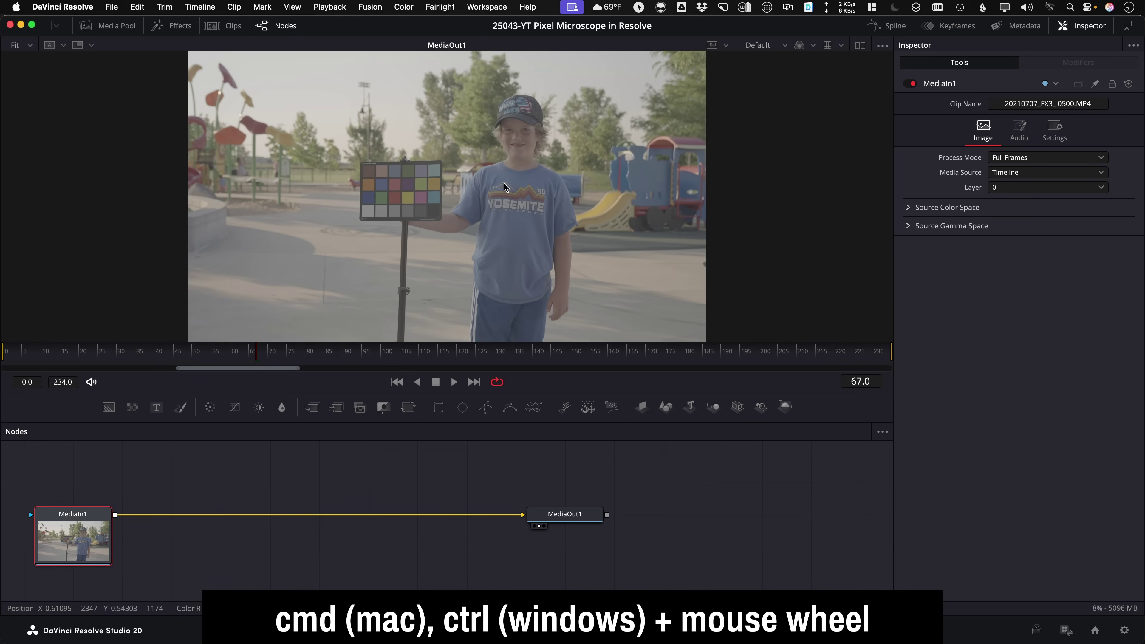
scroll(503, 188, "up", 5)
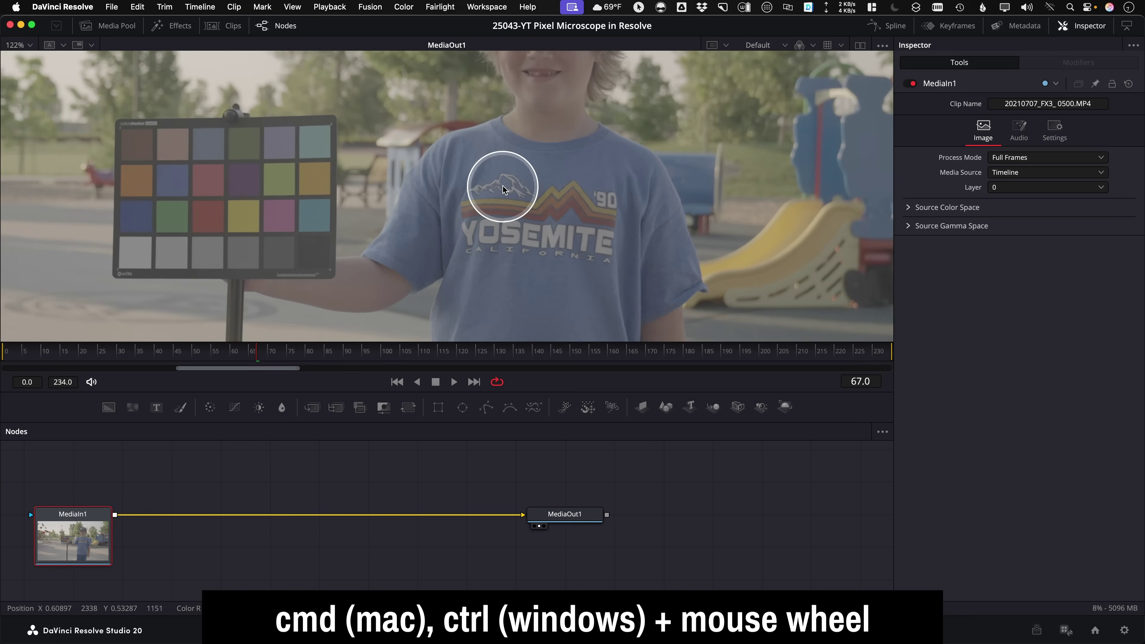
scroll(503, 189, "up", 10)
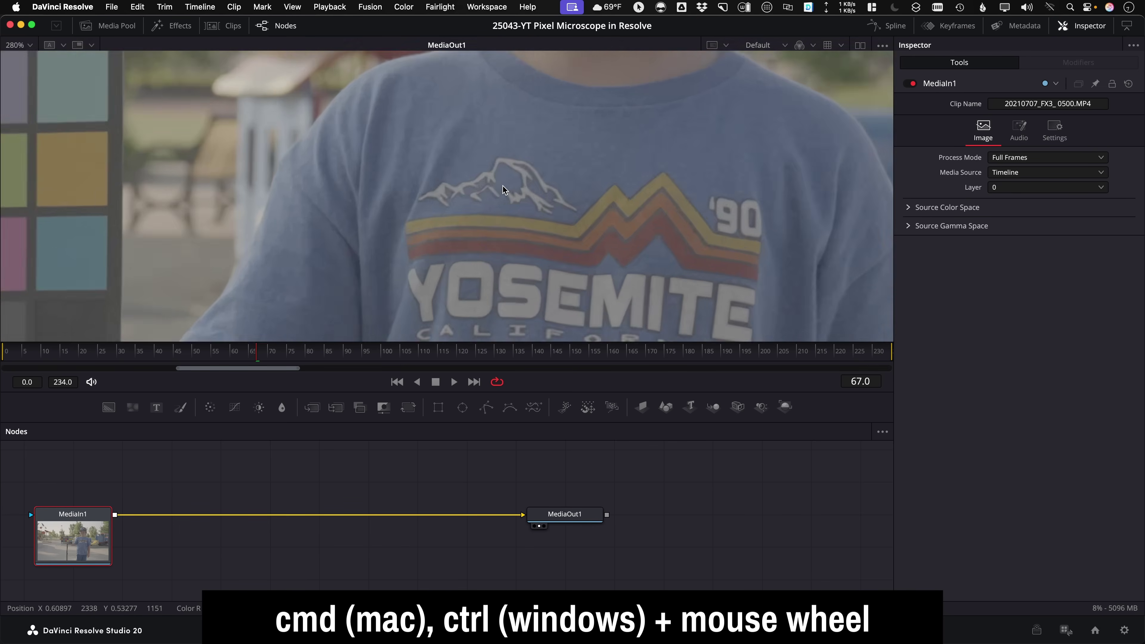
scroll(504, 189, "up", 5)
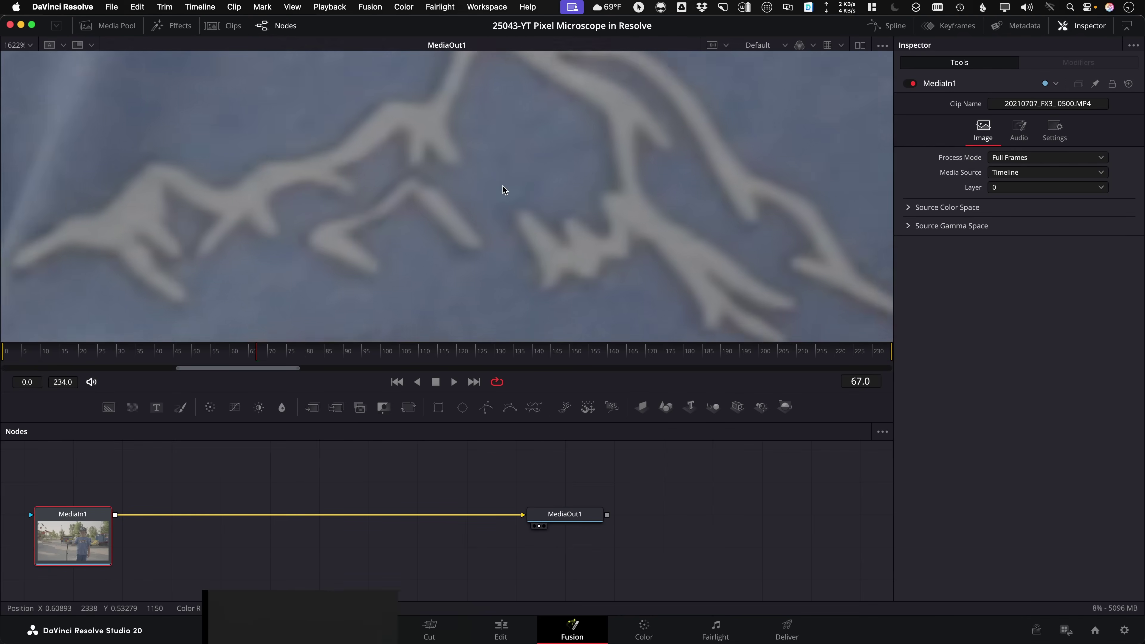
scroll(503, 186, "down", 3)
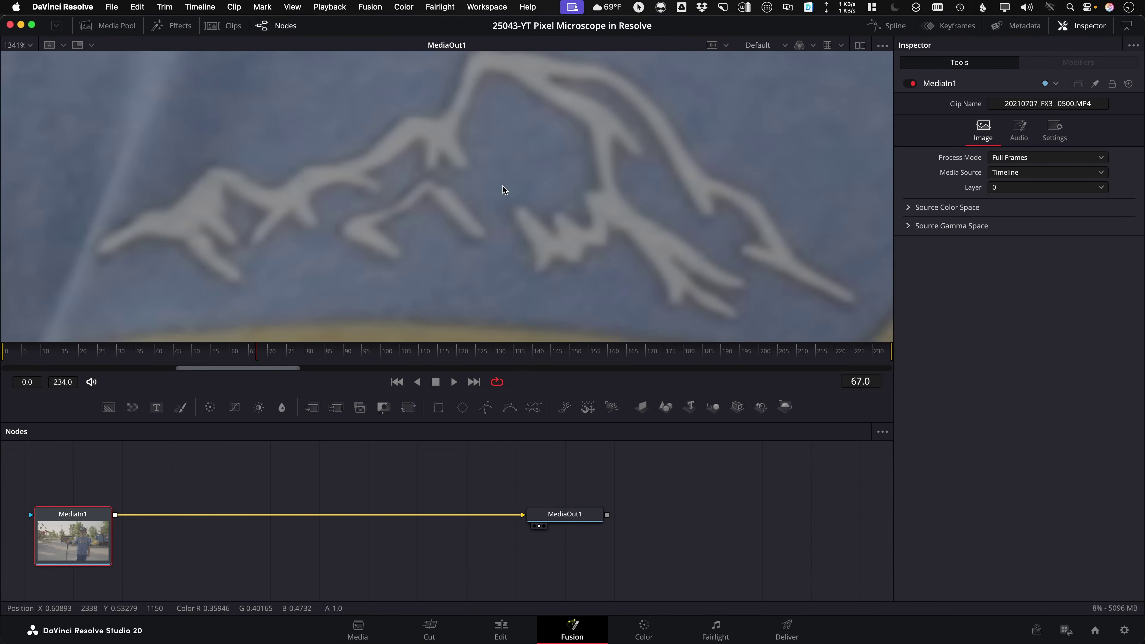
left_click_drag(502, 187, 475, 189)
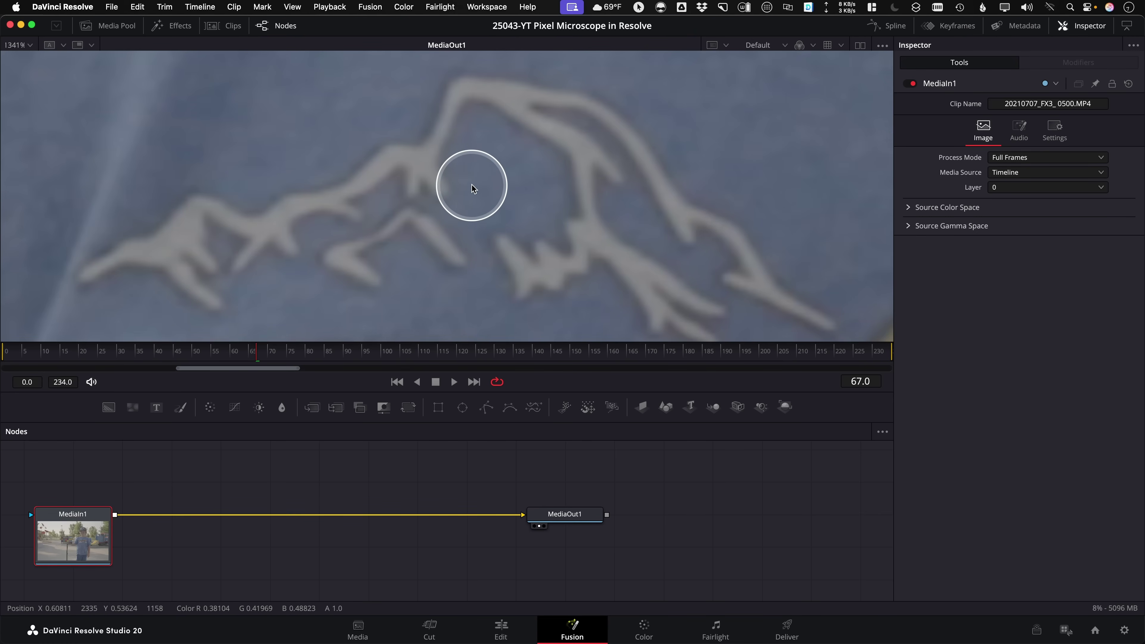
- Uncheck Smooth Resize in the Fusion viewer, inspect the crisp magnified pixels, then fit the frame
left_click(882, 45)
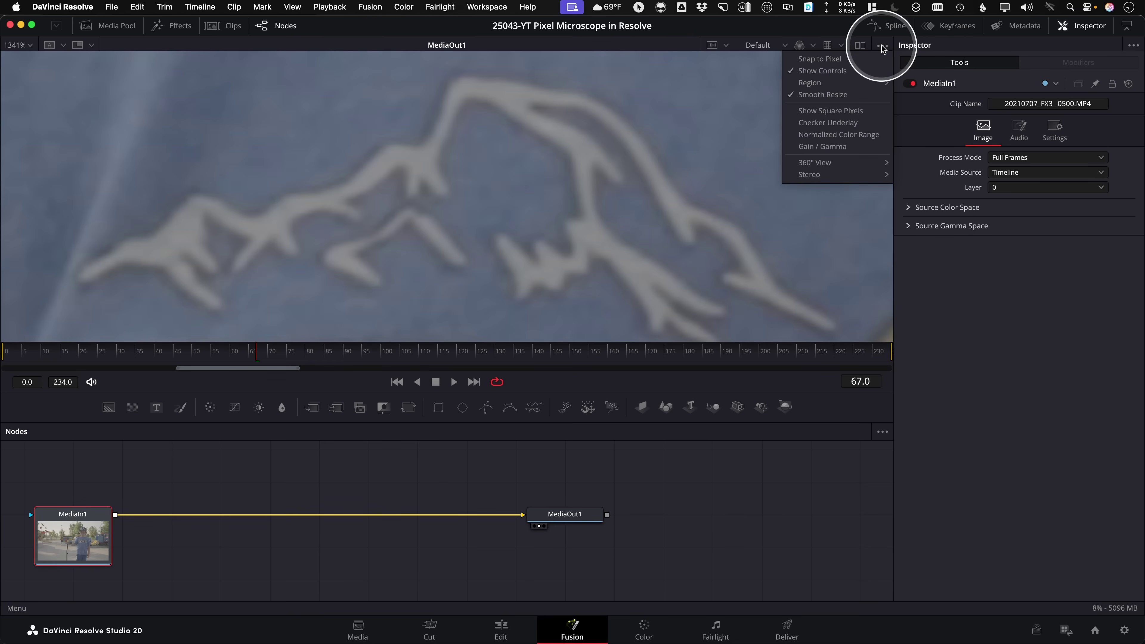
left_click(817, 95)
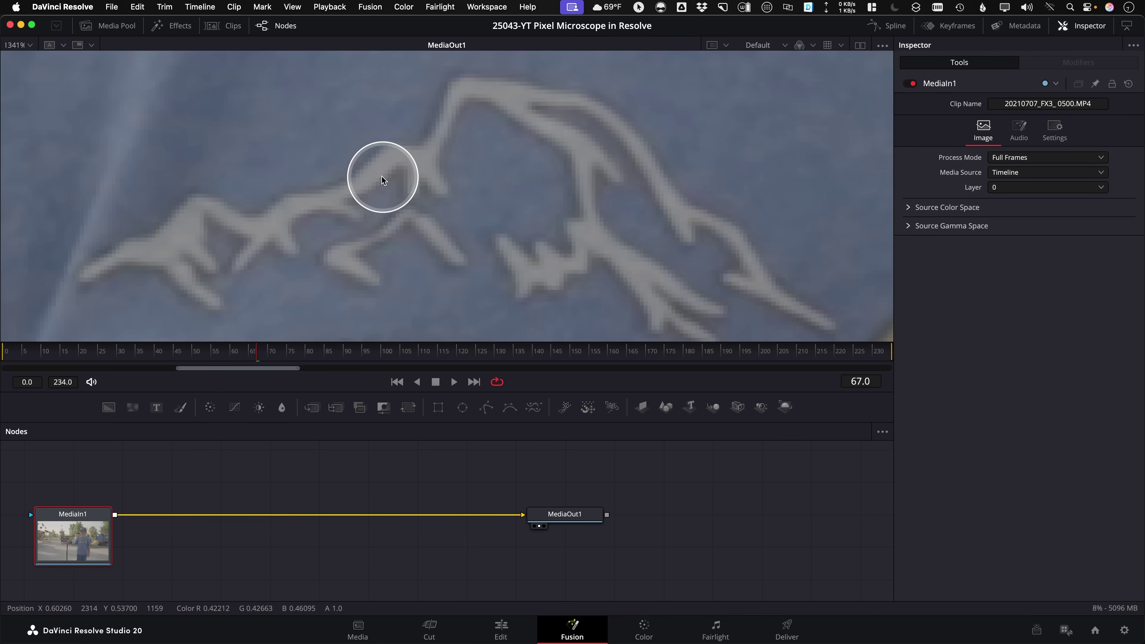
scroll(367, 163, "up", 3)
scroll(367, 168, "up", 8)
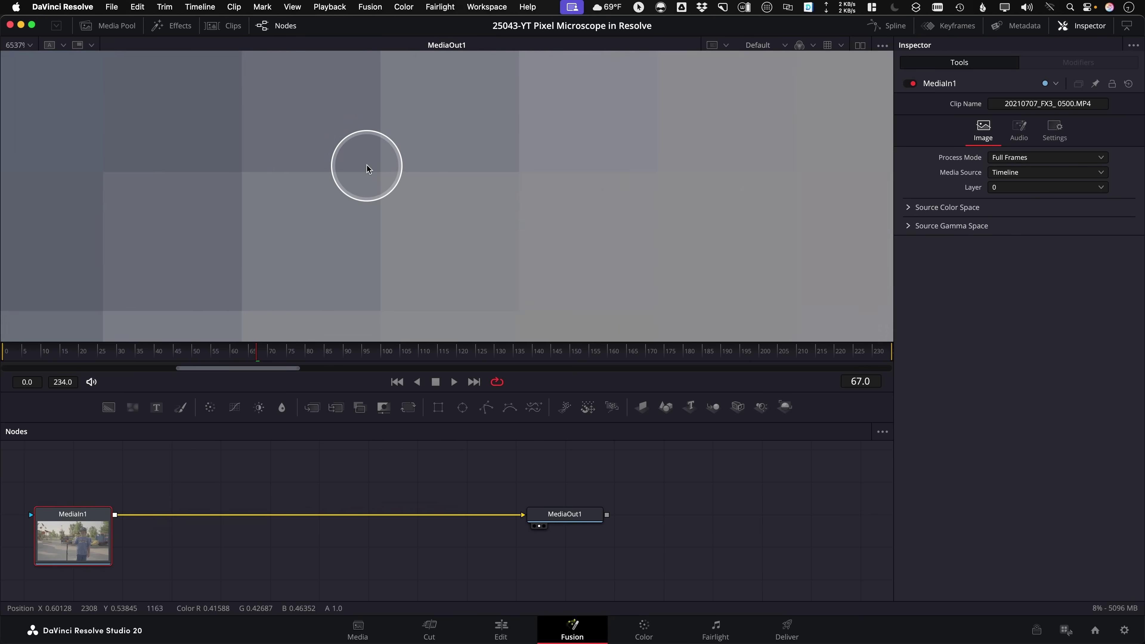
left_click_drag(365, 166, 582, 247)
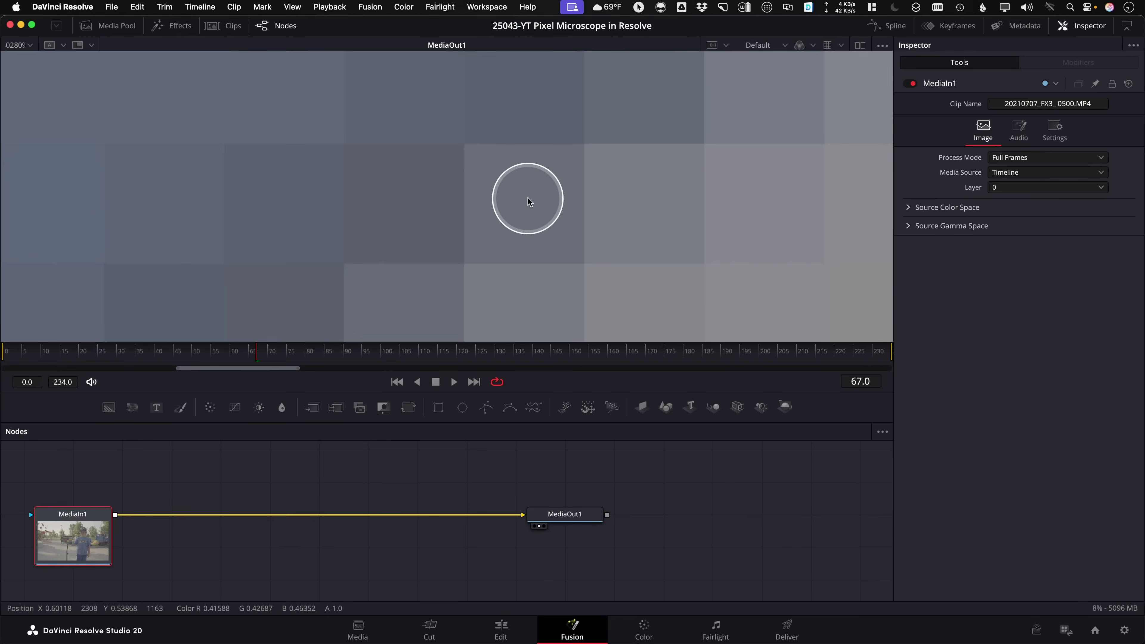
key("shift+z")
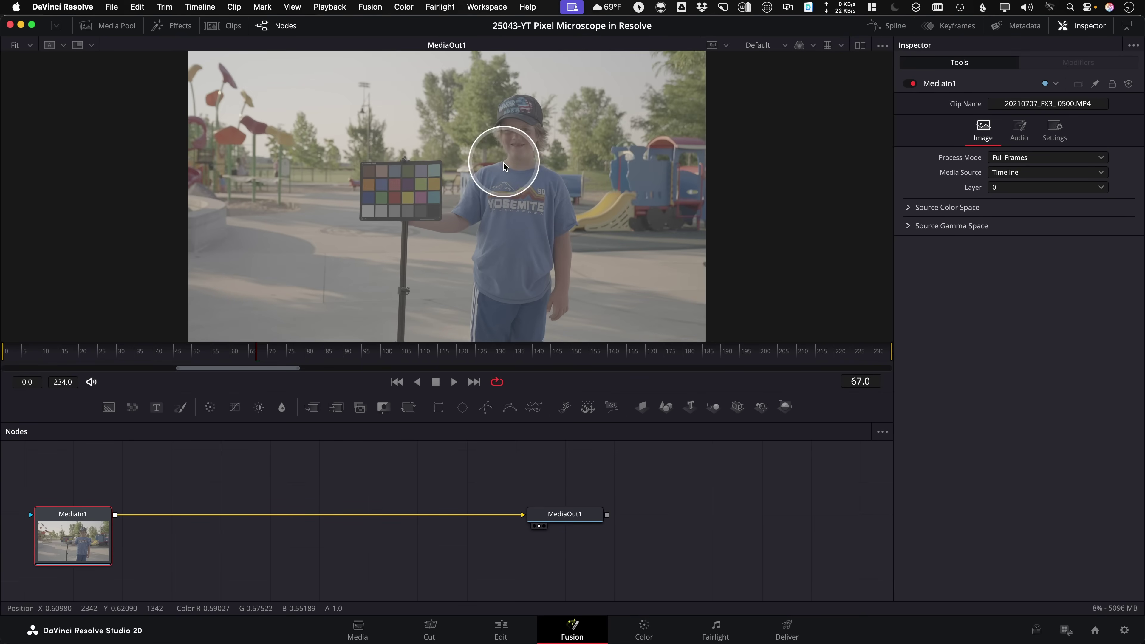
- Save the unsmoothed Fusion viewer setup via Settings > Save Defaults
right_click(484, 154)
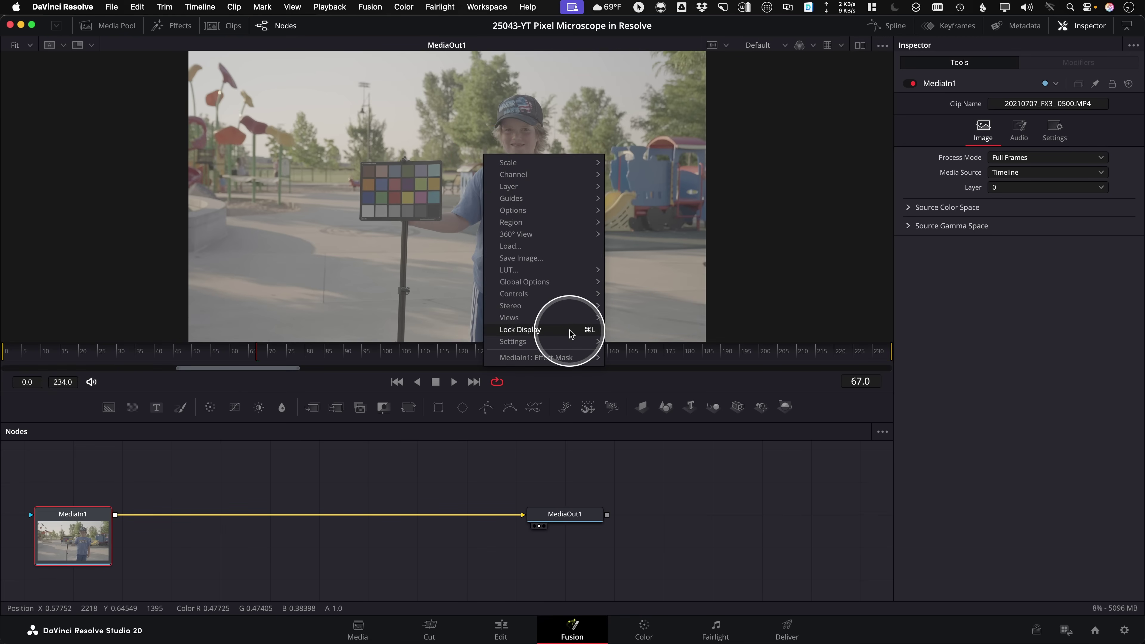
mouse_move(568, 341)
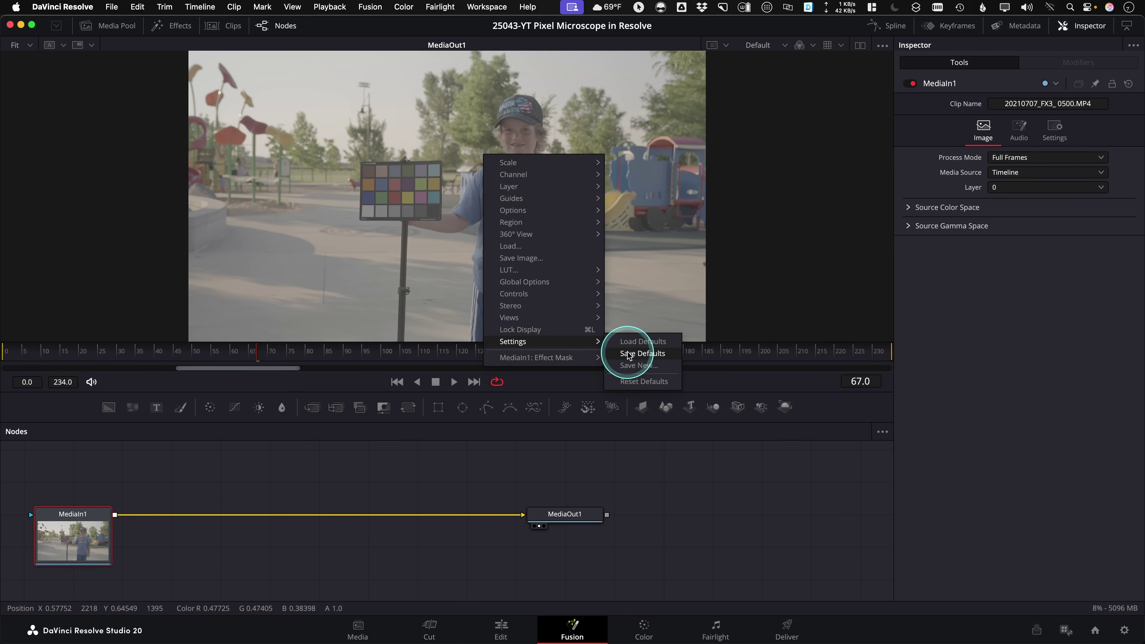
left_click(629, 353)
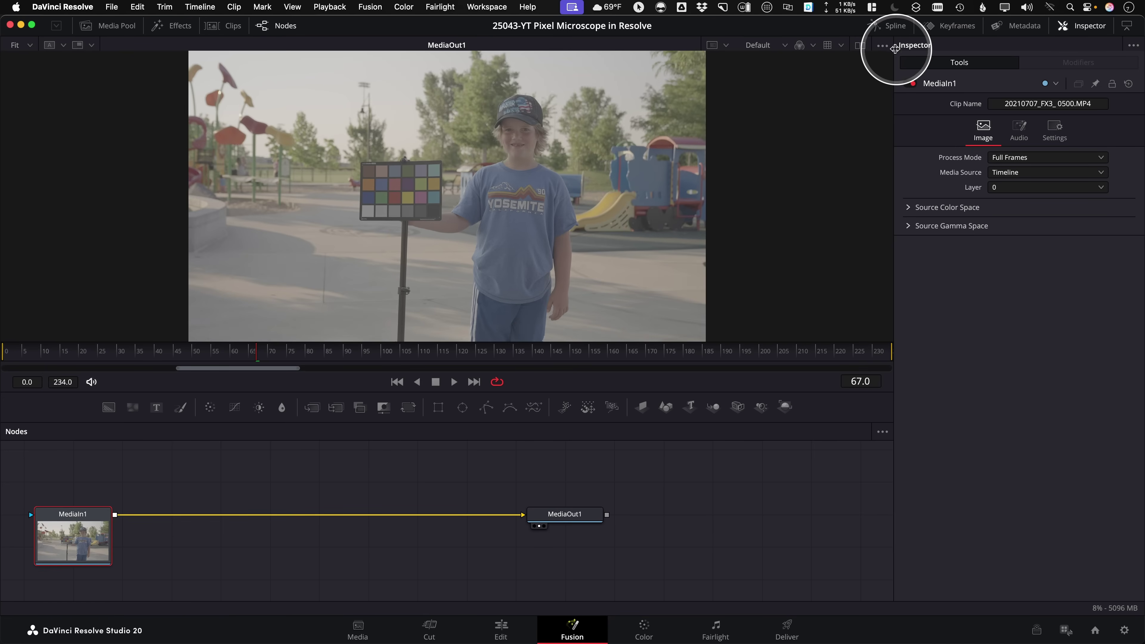
- Show dual side-by-side viewers and choose which buffer the viewer displays
left_click(882, 45)
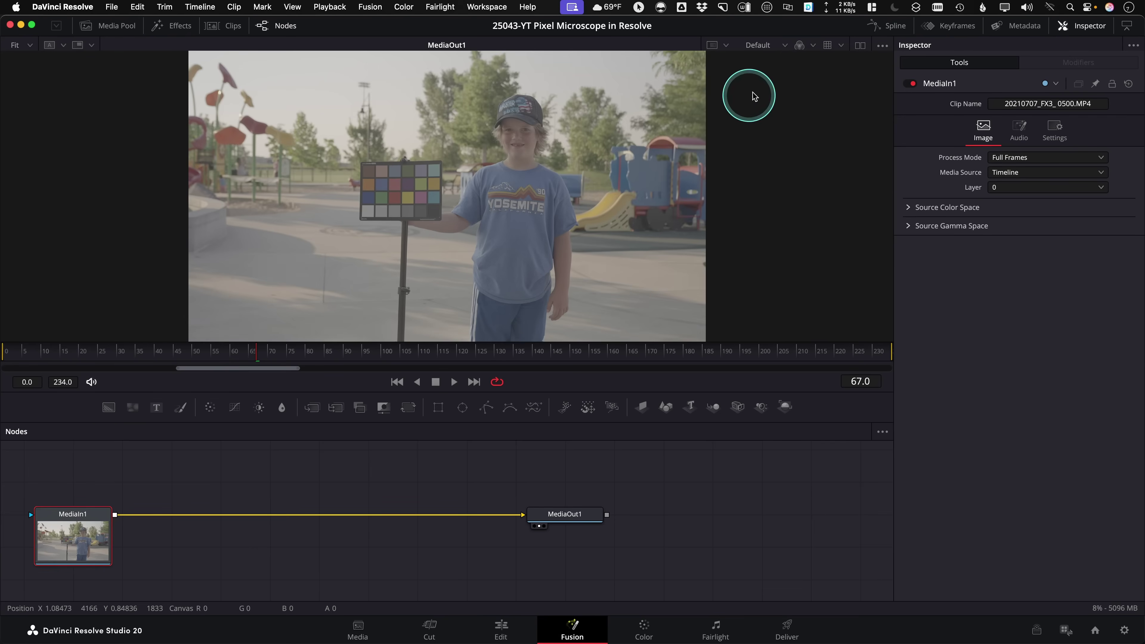
left_click(860, 47)
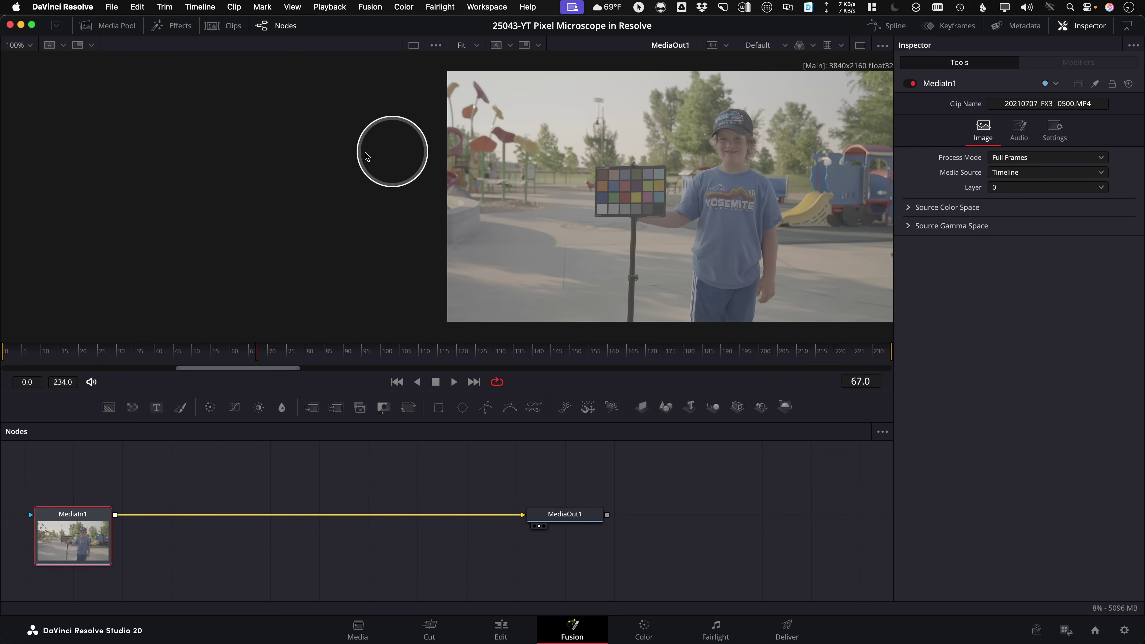
left_click(509, 47)
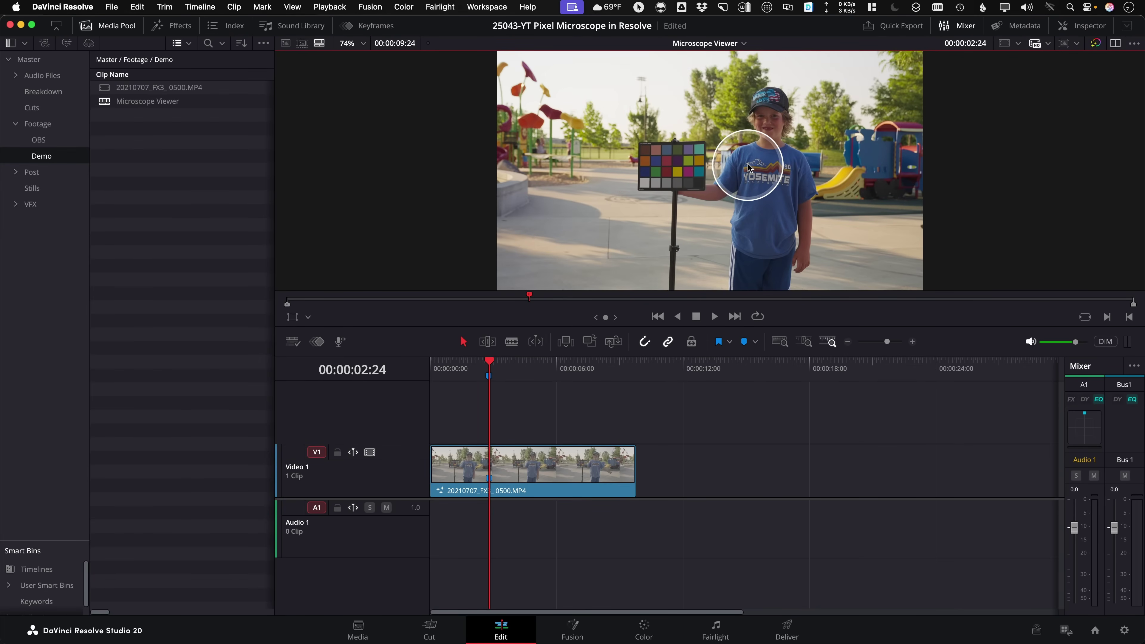
- Zoom the Edit page viewer to 999% on the shirt's mountain logo
scroll(757, 166, "up", 10)
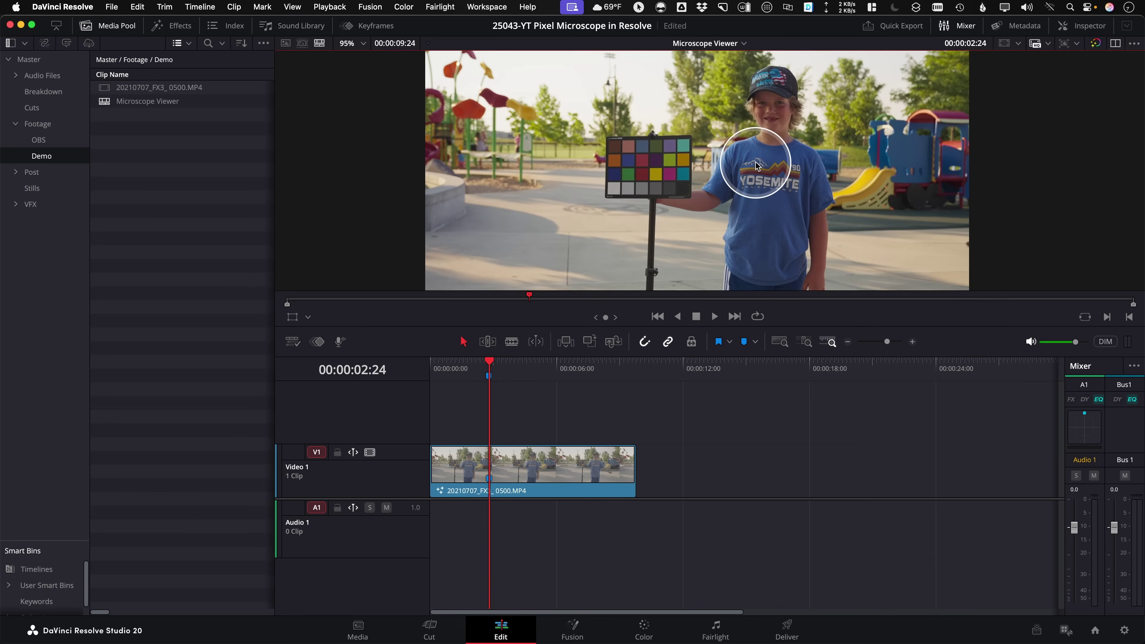
scroll(755, 165, "up", 12)
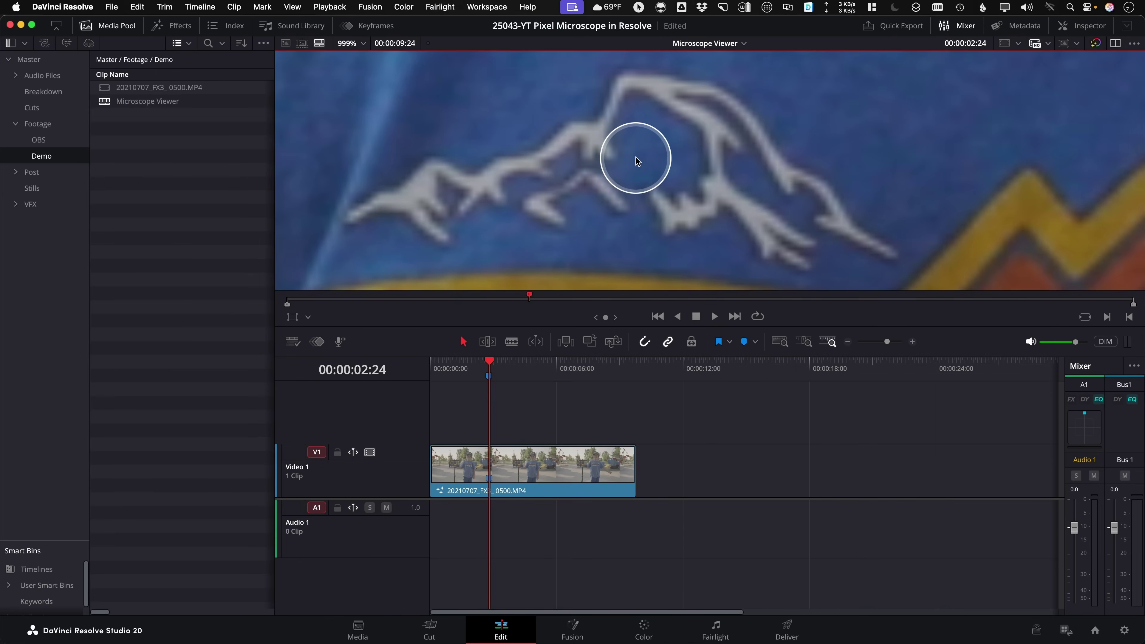
- In Project Settings, set Video Monitoring's Monitor scaling to Basic and save
left_click(1124, 631)
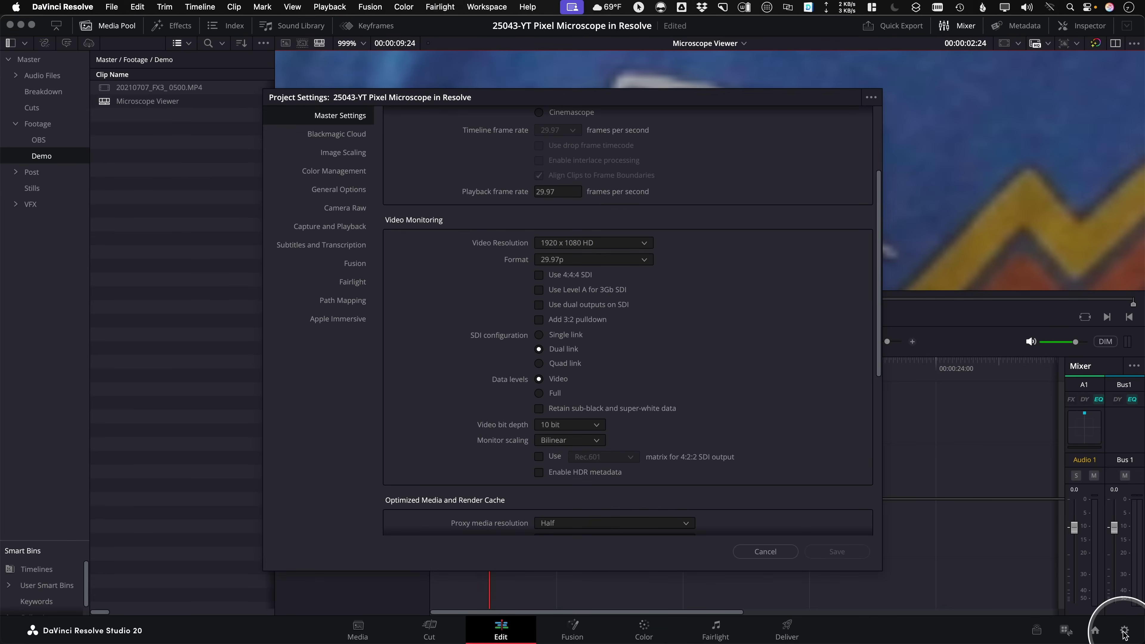
scroll(741, 279, "up", 3)
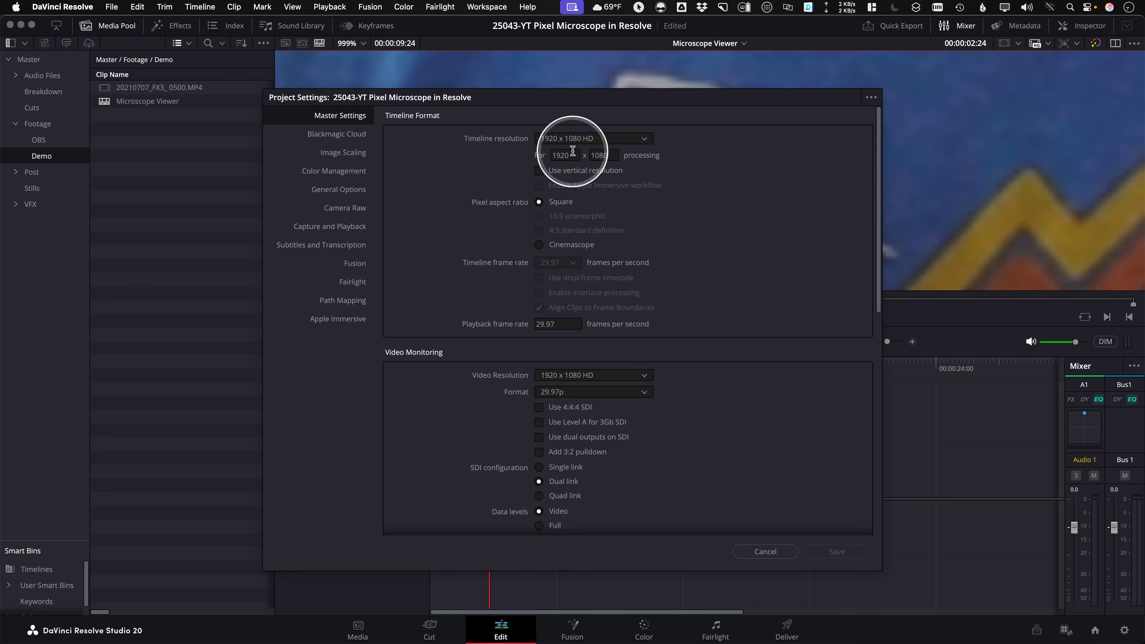
scroll(743, 253, "down", 3)
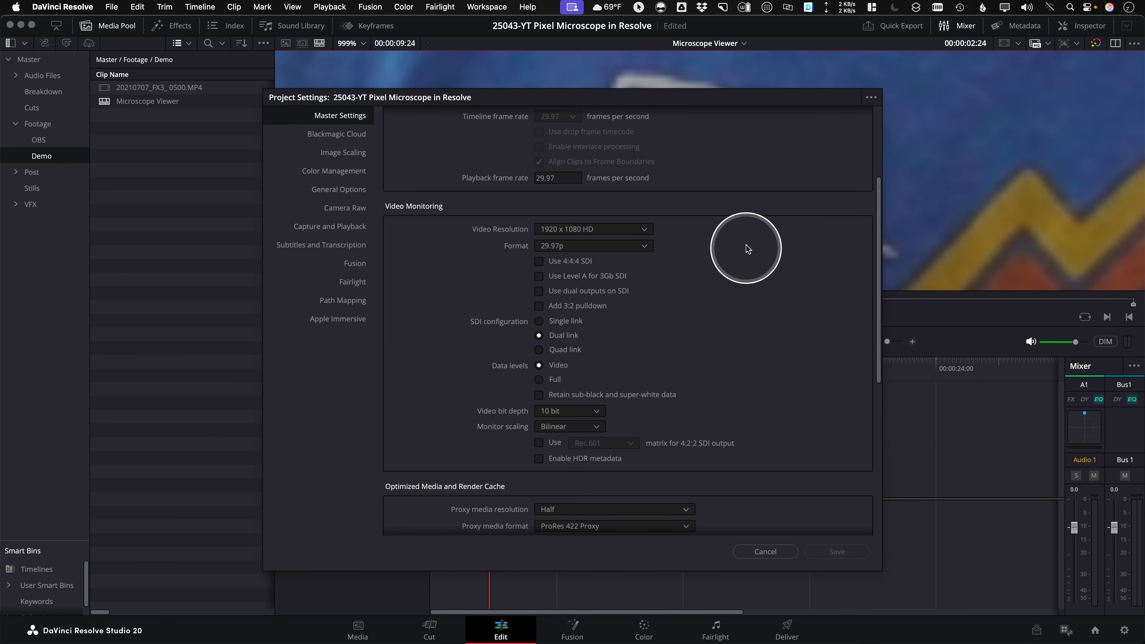
left_click_drag(717, 105, 410, 64)
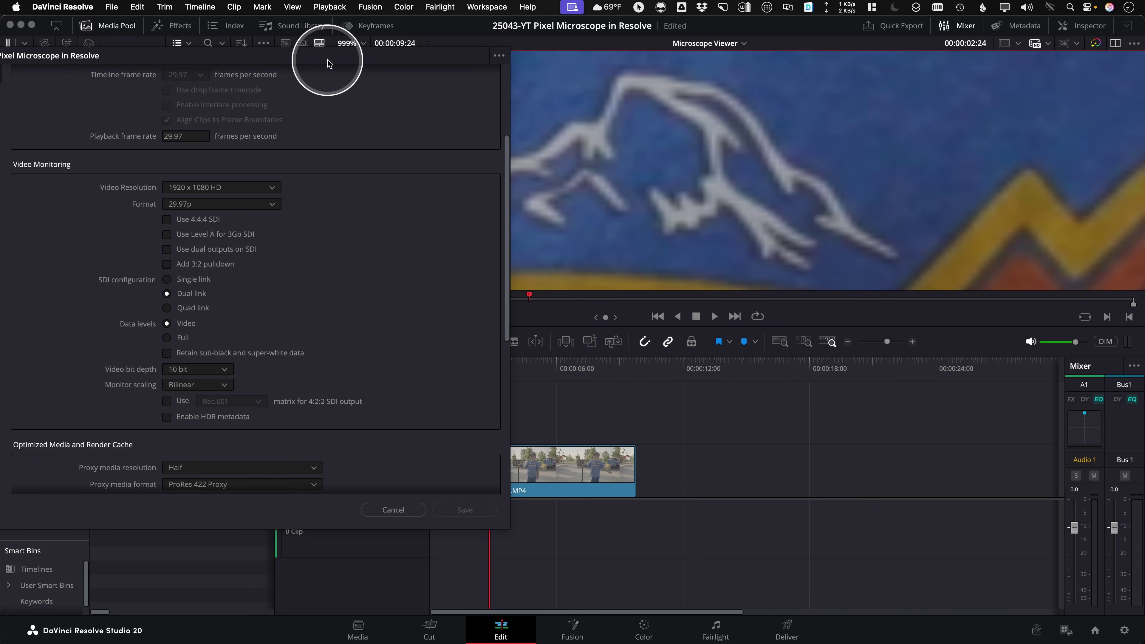
left_click_drag(327, 56, 421, 68)
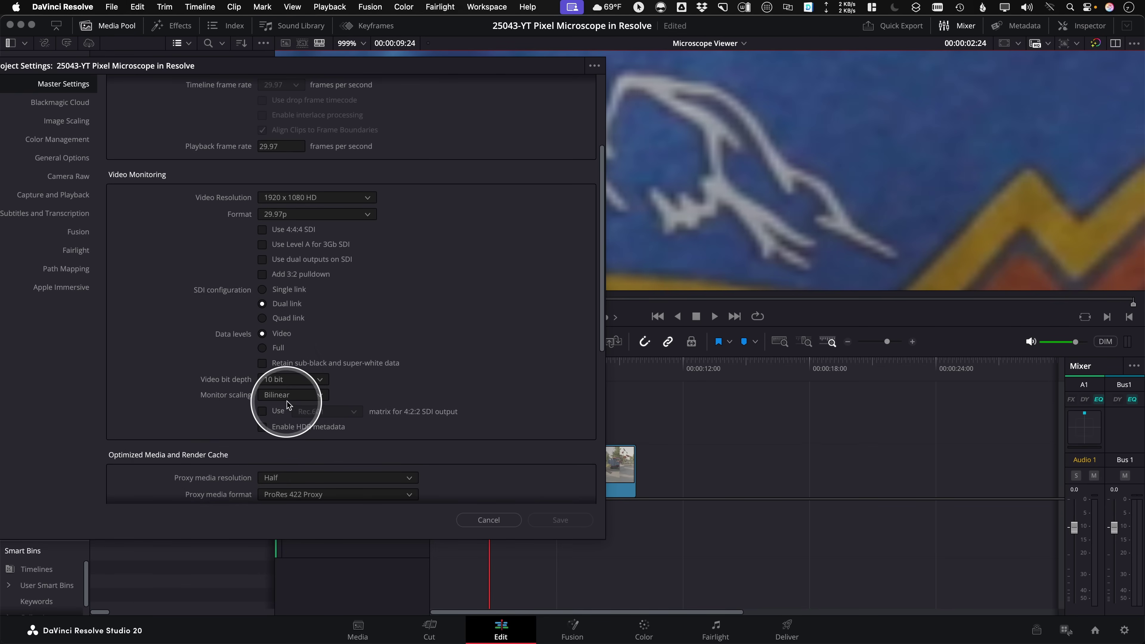
left_click(319, 395)
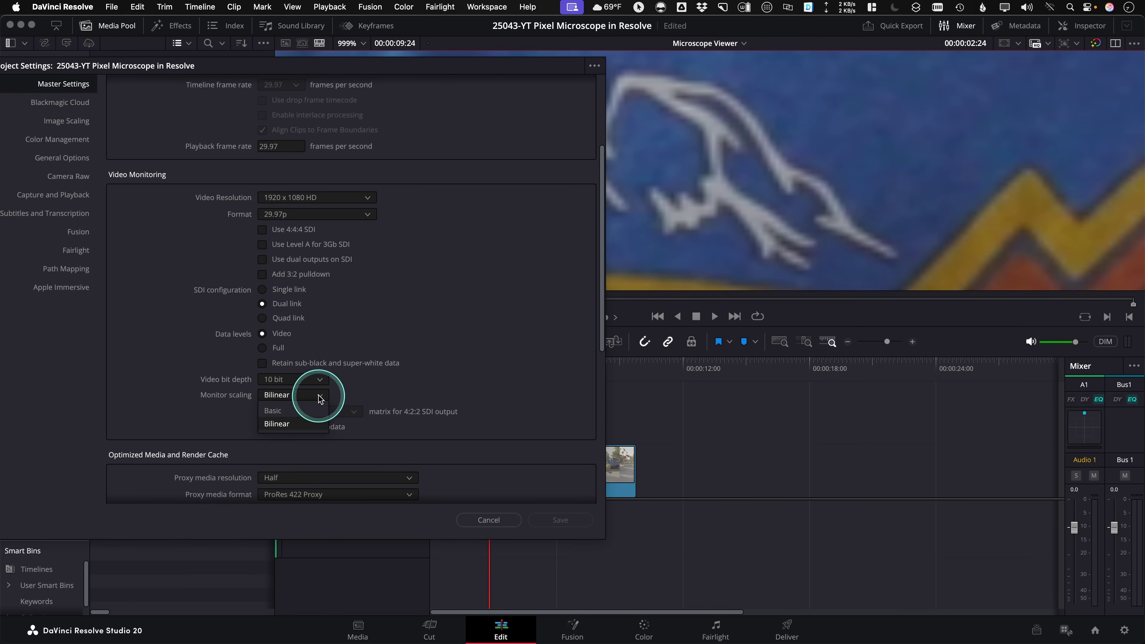
left_click(296, 416)
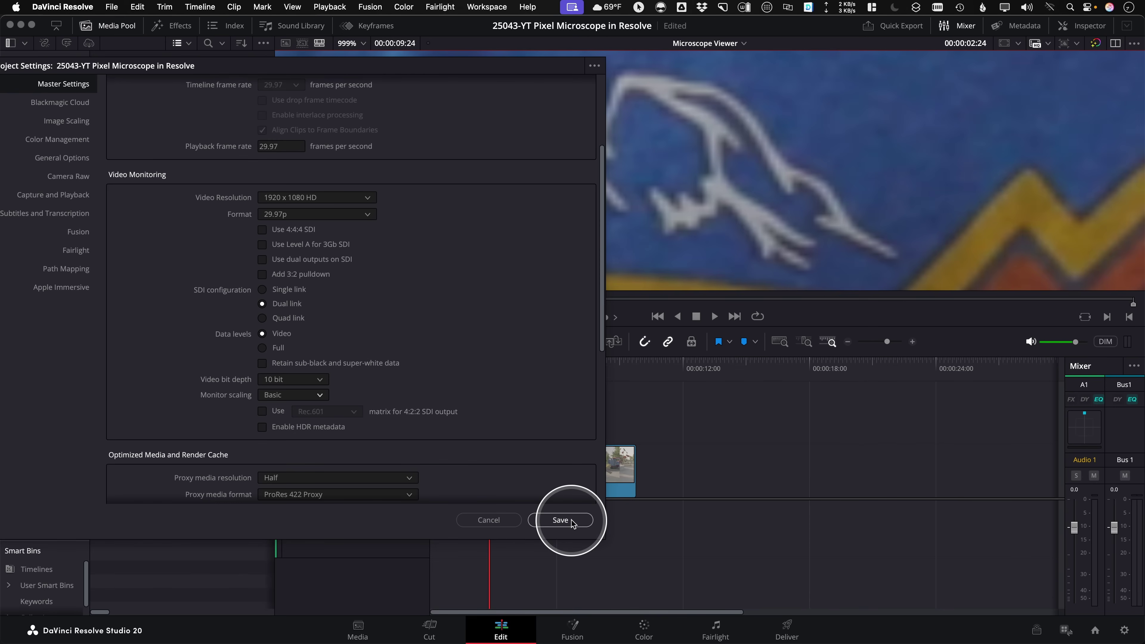
left_click(561, 519)
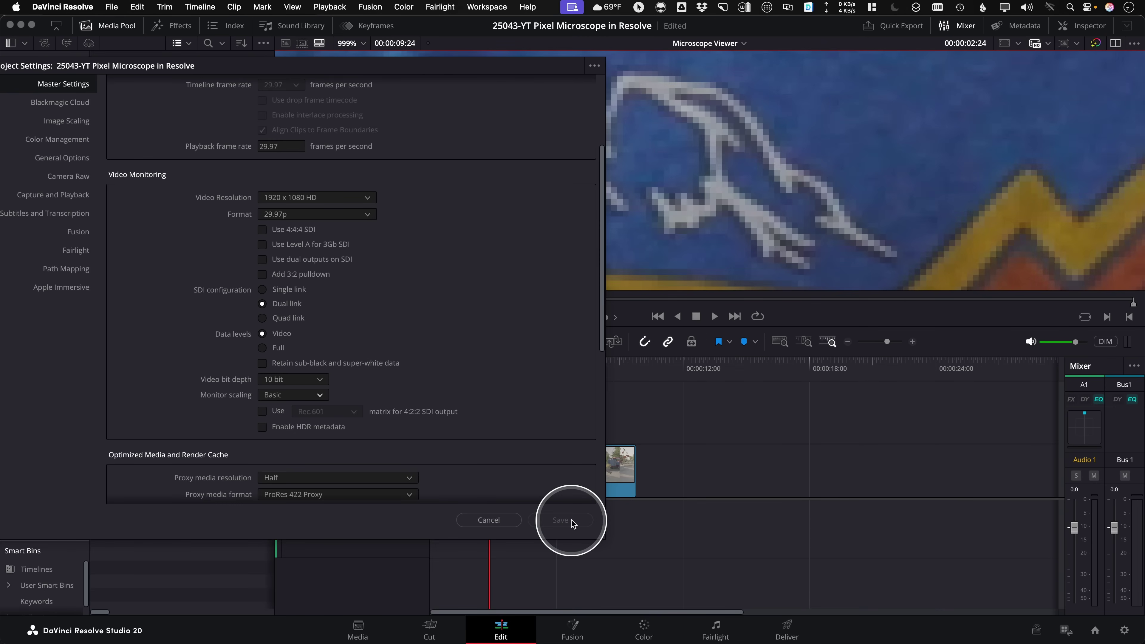
- Try Monitor scaling Bilinear for comparison, then set it back to Basic
left_click(745, 223)
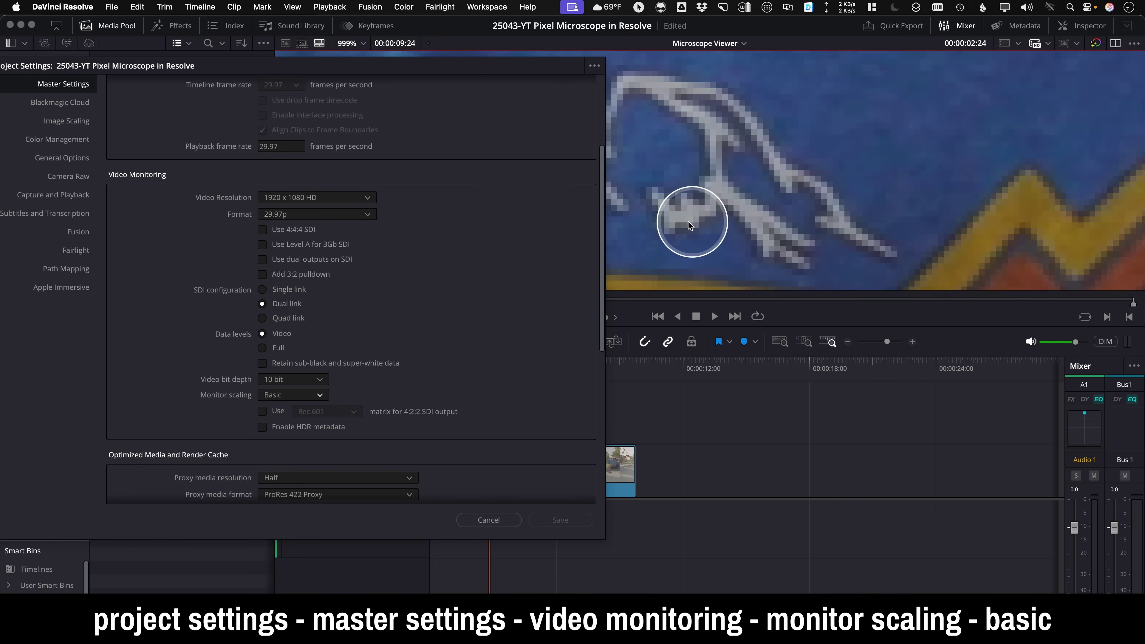
left_click(282, 395)
left_click(284, 423)
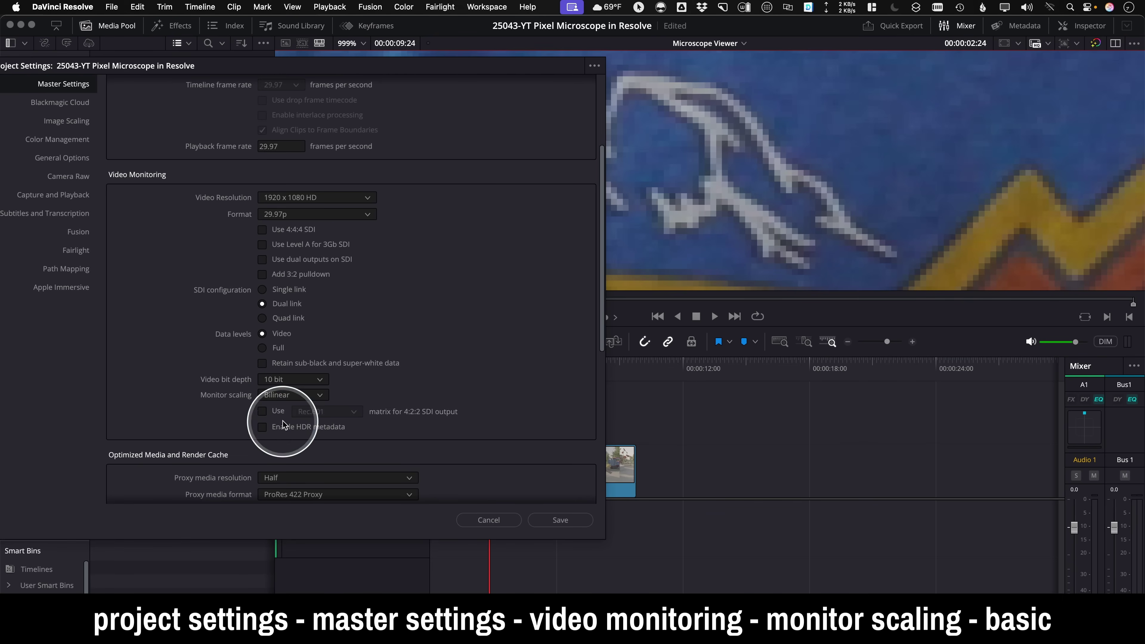
left_click(566, 523)
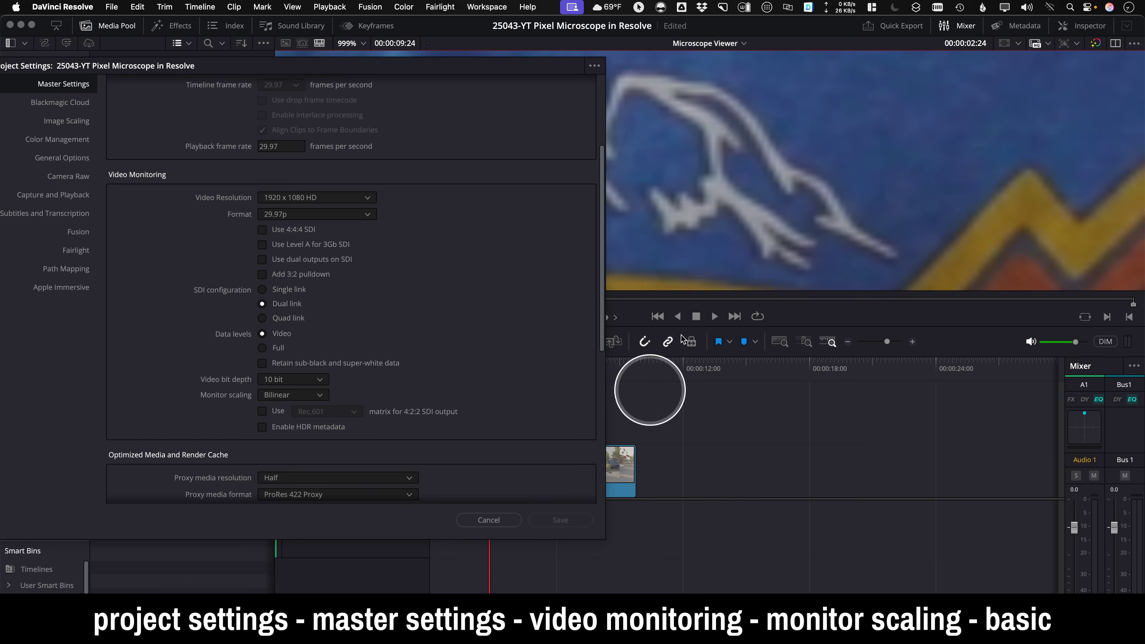
left_click(287, 395)
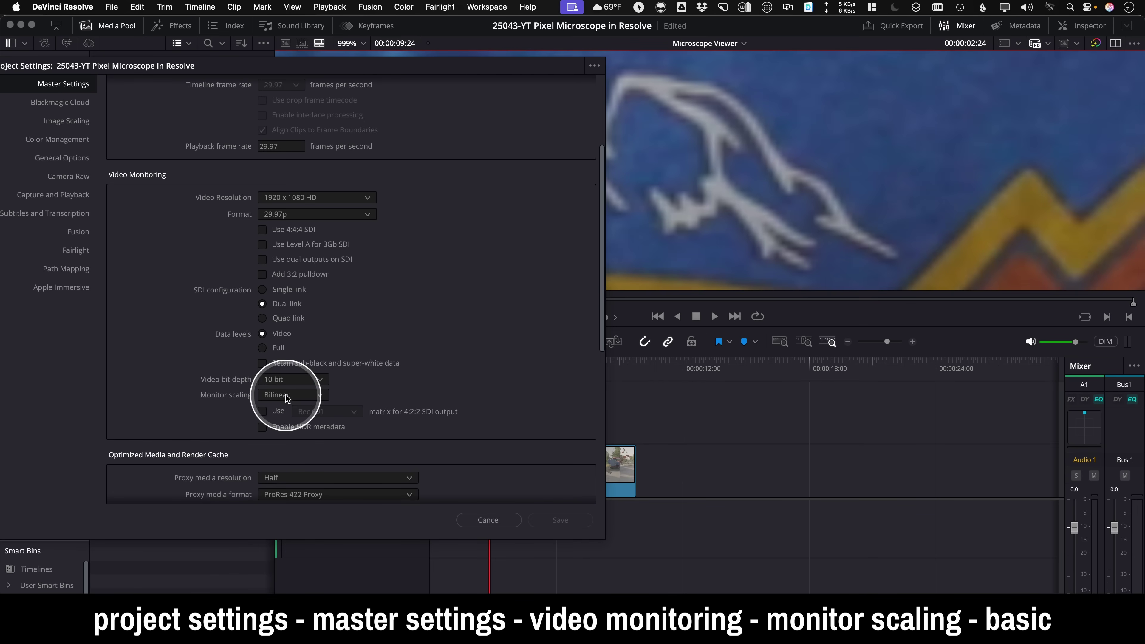
left_click(291, 411)
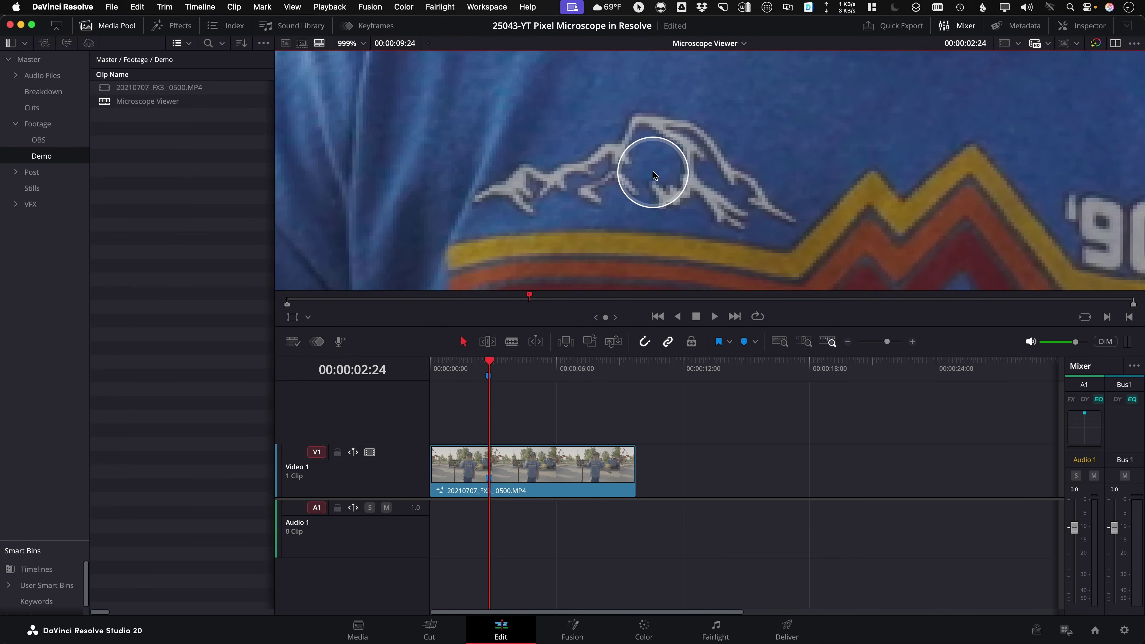
- Zoom the Edit viewer into the shirt logo to confirm crisp pixels, then fit the frame
scroll(655, 175, "up", 10)
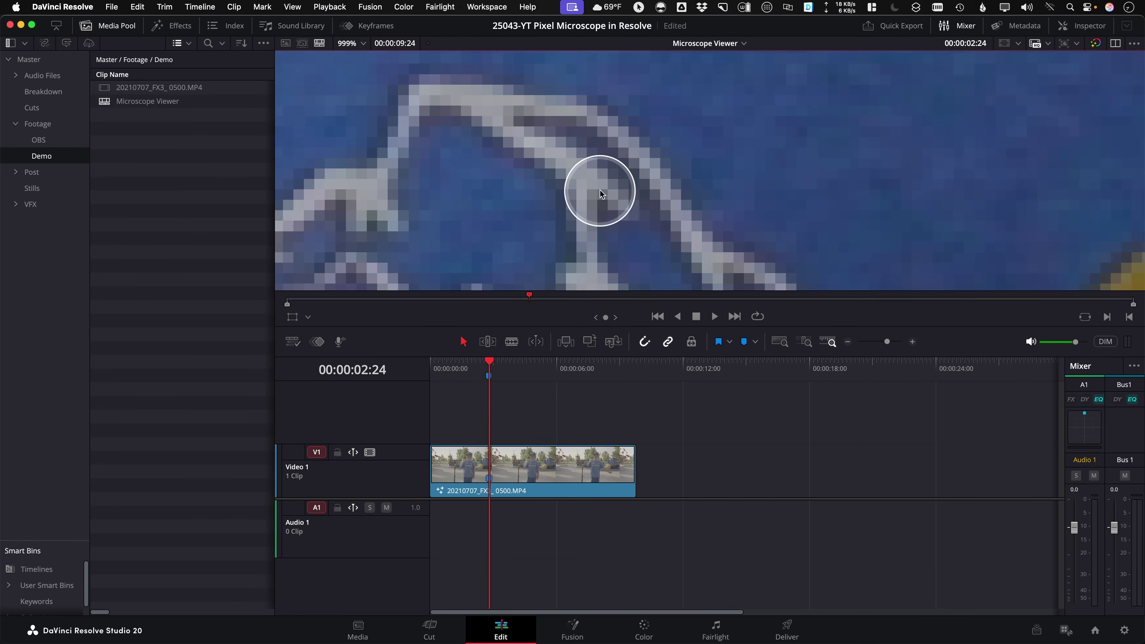
scroll(599, 194, "up", 10)
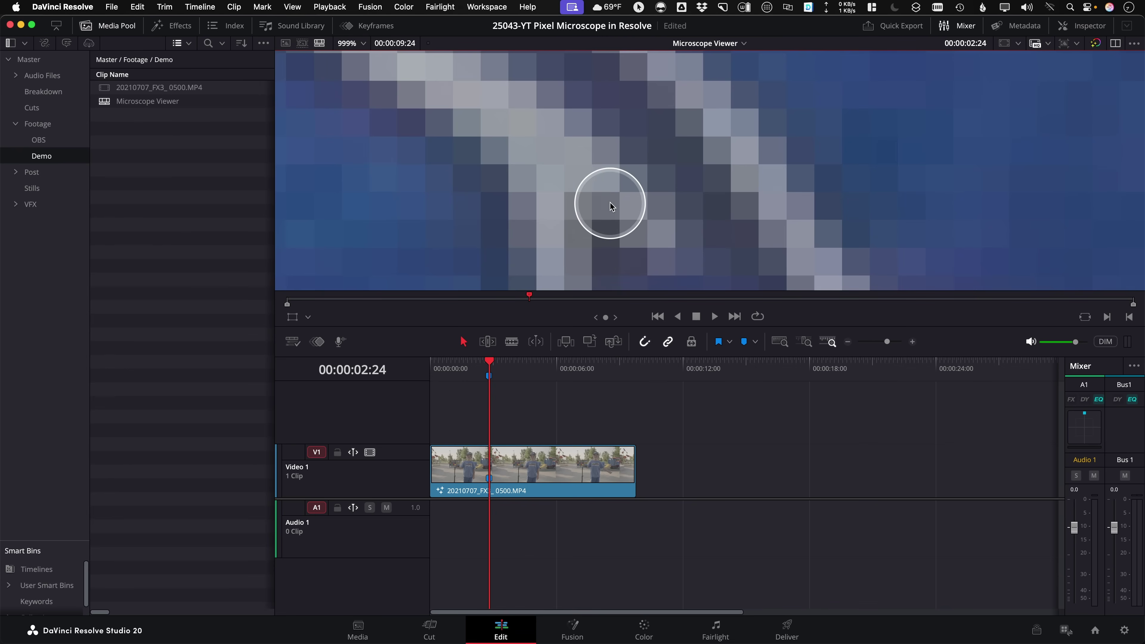
scroll(609, 206, "down", 3)
key("shift+z")
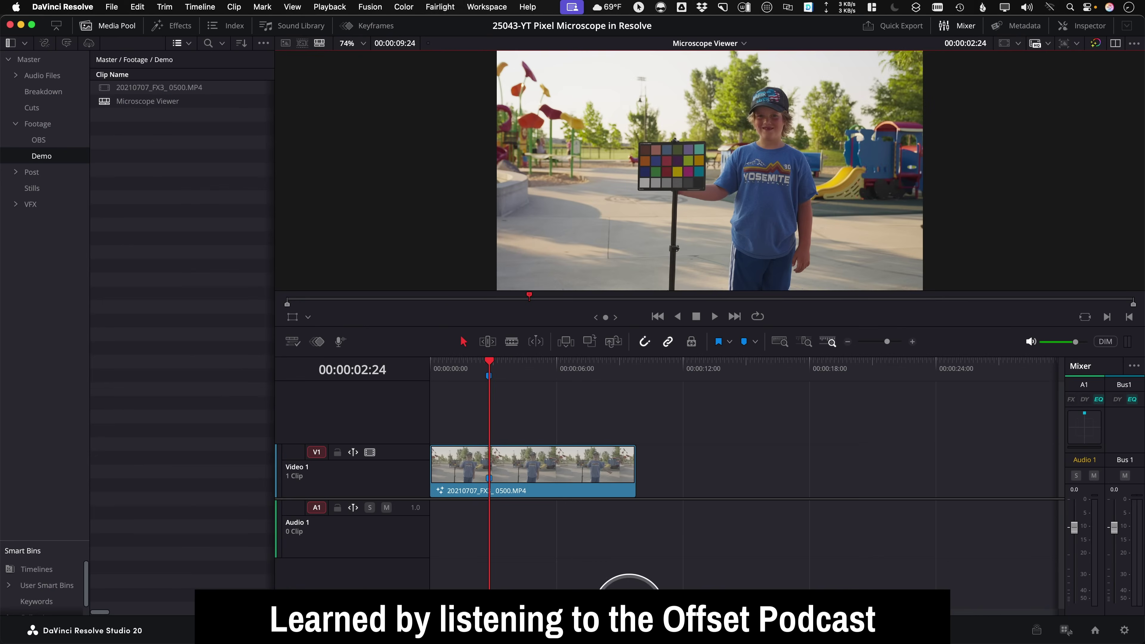
- Open the Color page with Shift+6 and zoom the viewer into the YOSEMITE shirt logo
key("shift+6")
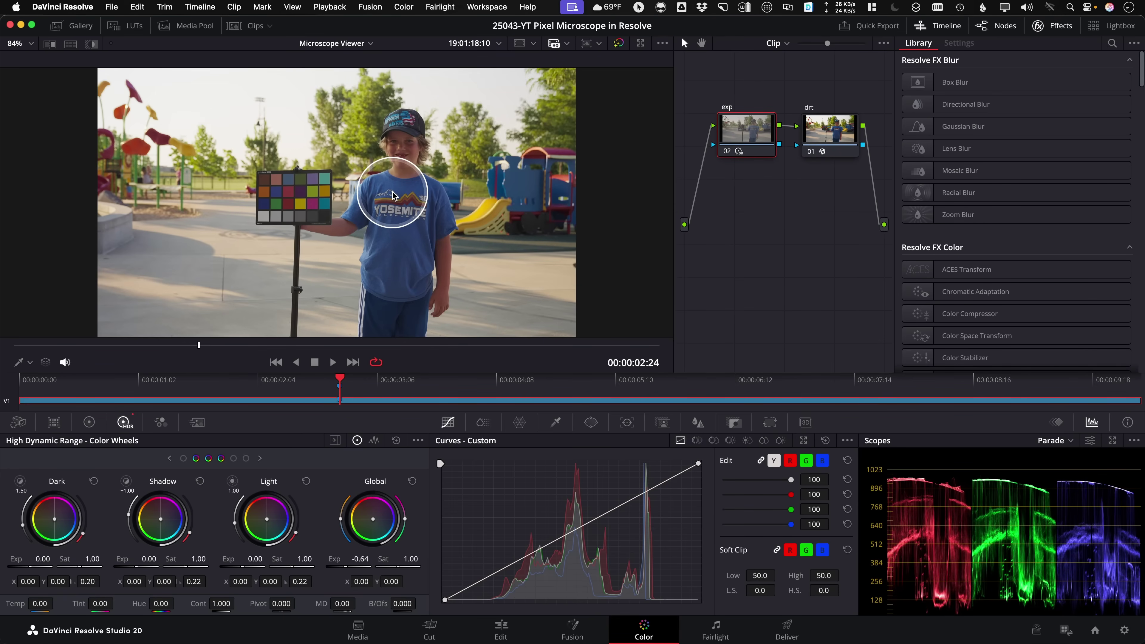
scroll(391, 204, "up", 6)
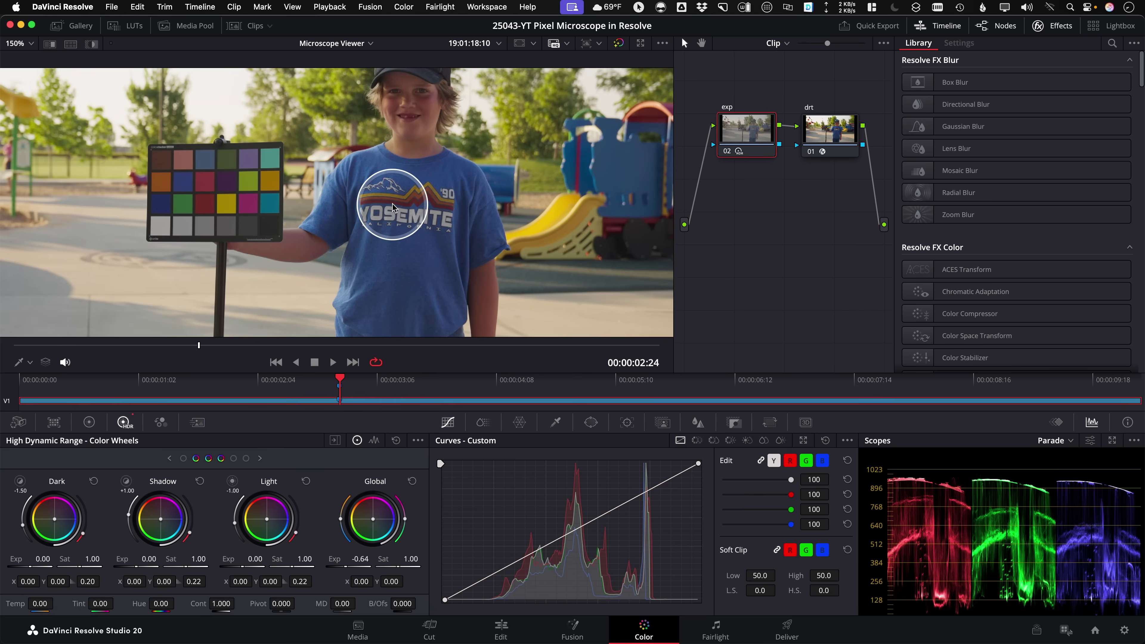
scroll(387, 175, "up", 10)
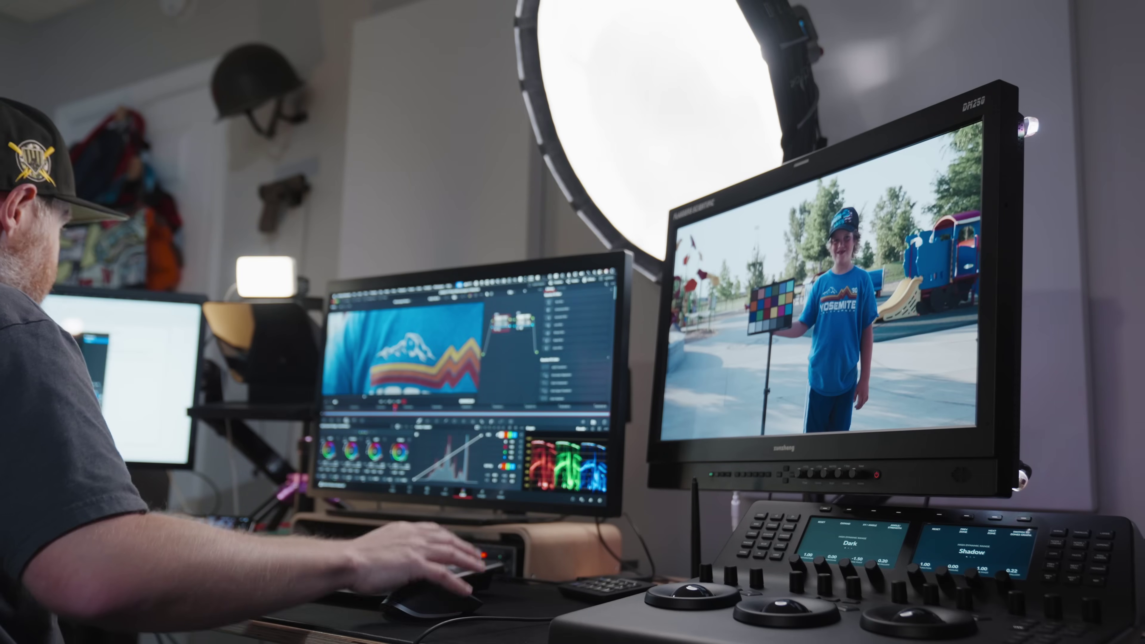
scroll(474, 301, "down", 4)
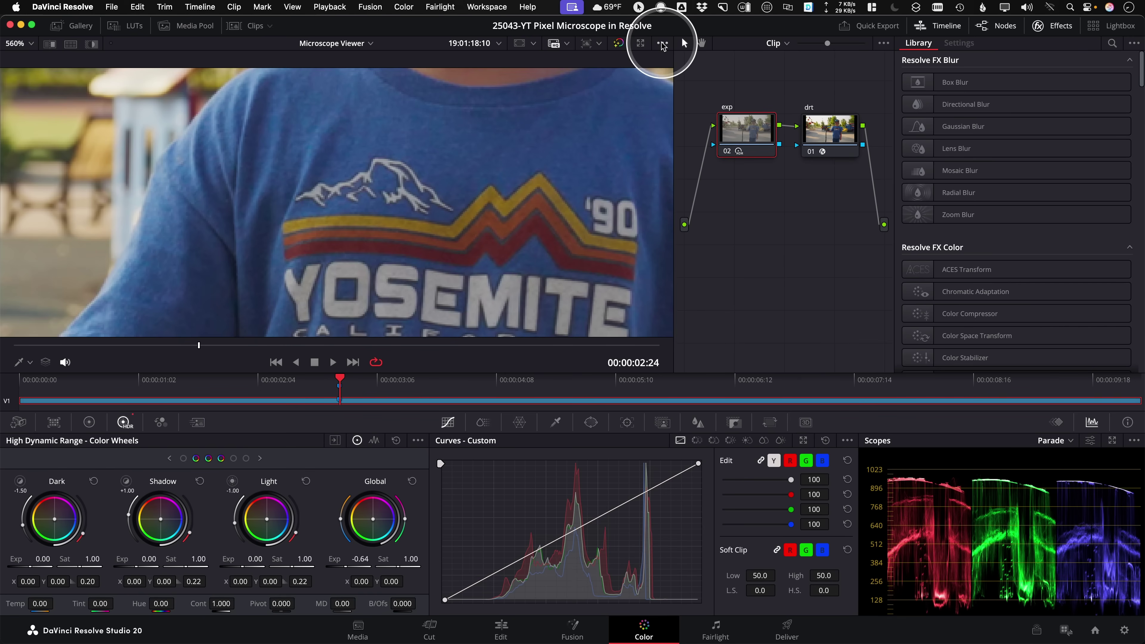
- Fit the Color viewer, then enable Video Output Options > Gang Viewer Zoom
key("z")
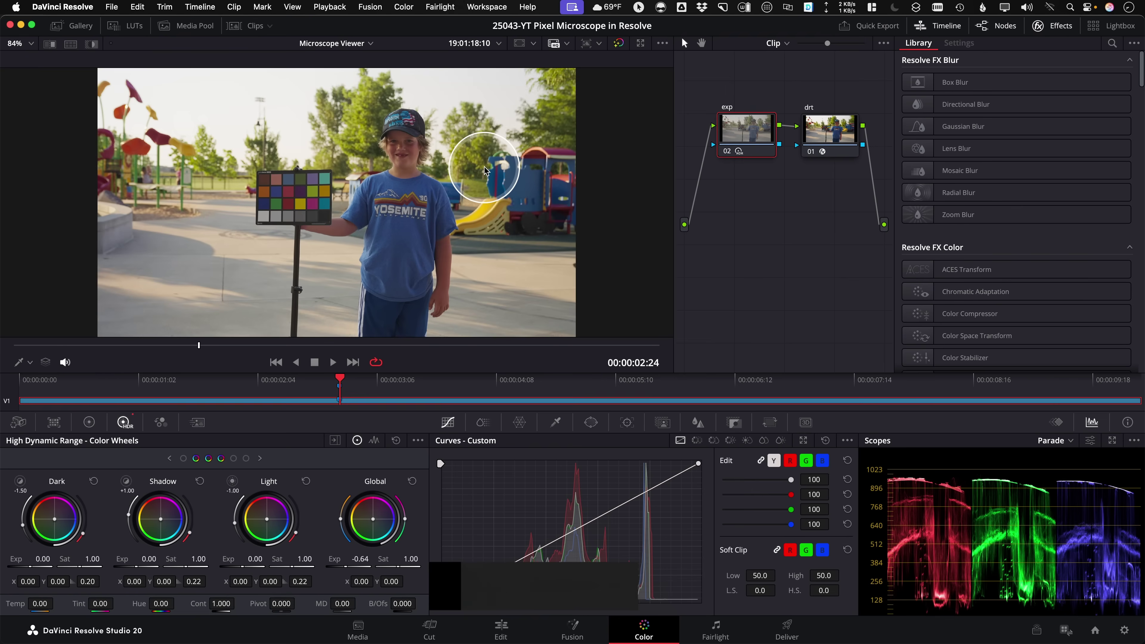
left_click(662, 43)
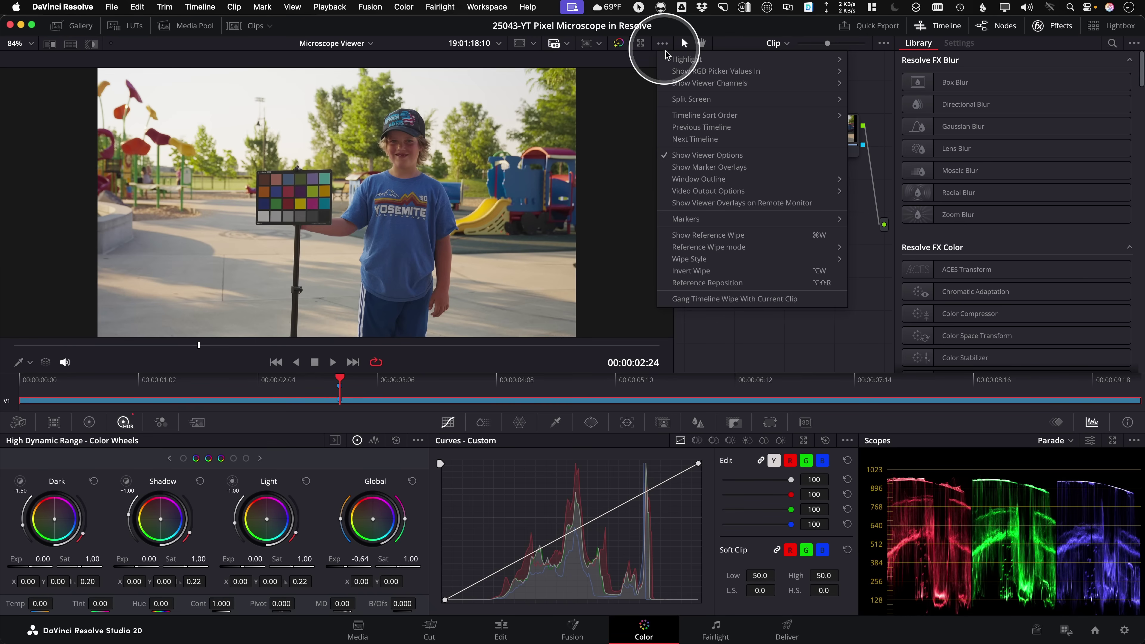
mouse_move(744, 192)
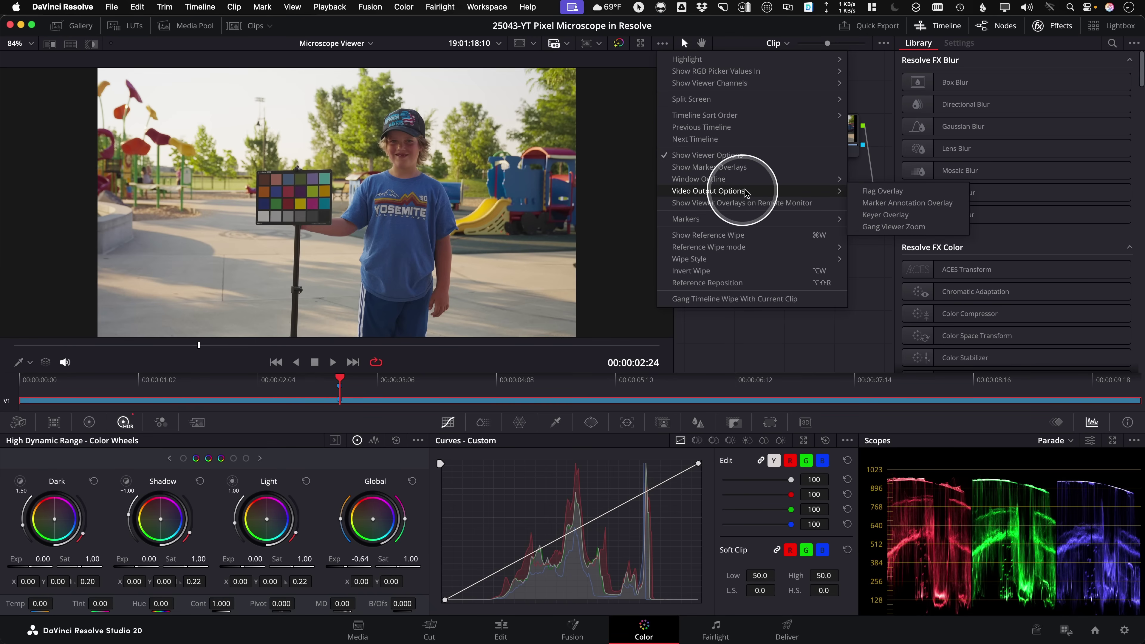
left_click(907, 230)
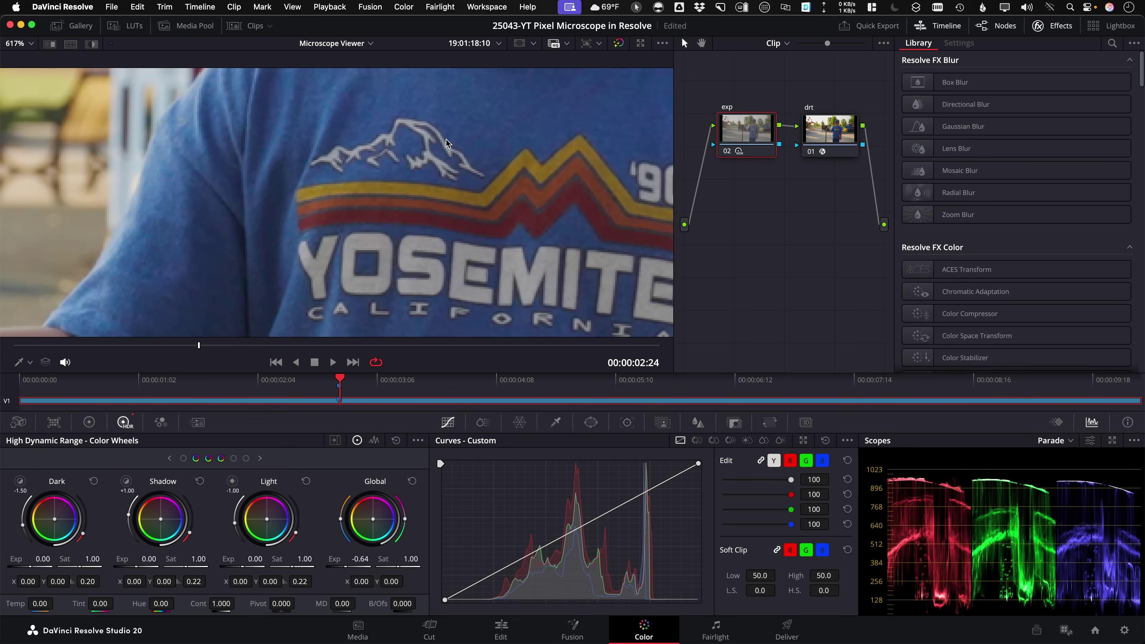
- Zoom into the mountain logo and set the viewer tool to Qualifier
scroll(446, 144, "up", 5)
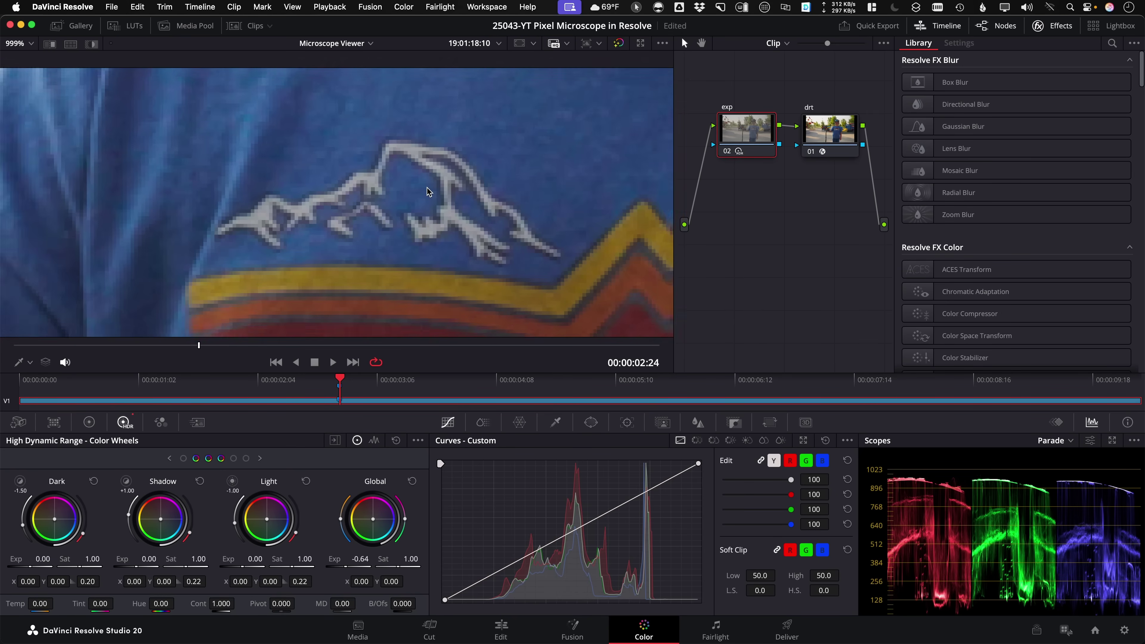
scroll(427, 192, "up", 3)
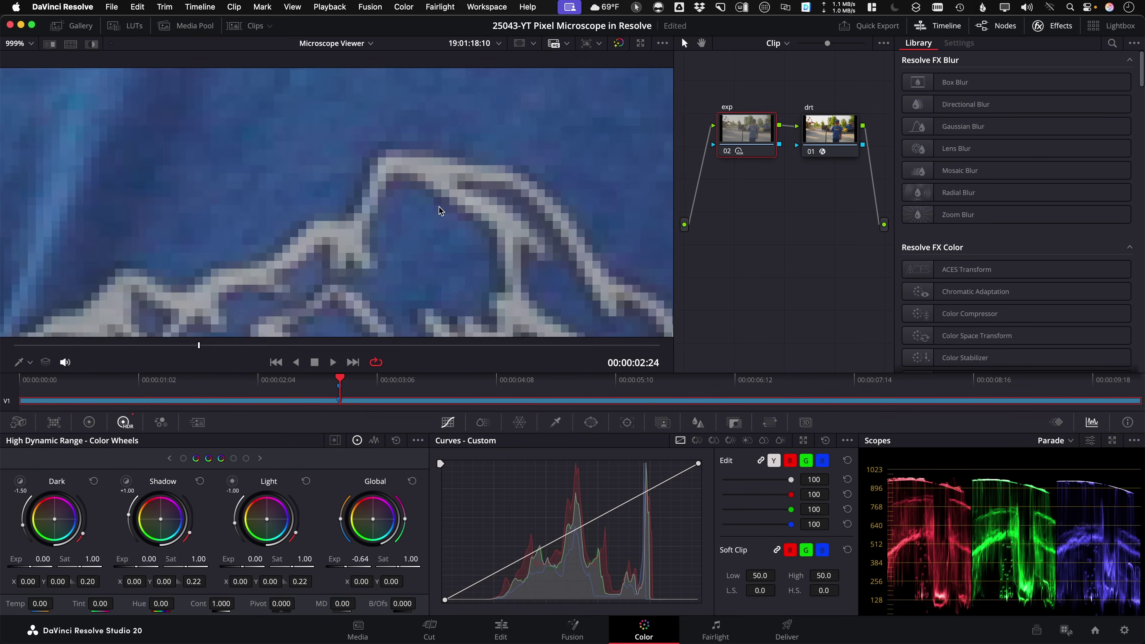
scroll(432, 205, "up", 2)
left_click(33, 363)
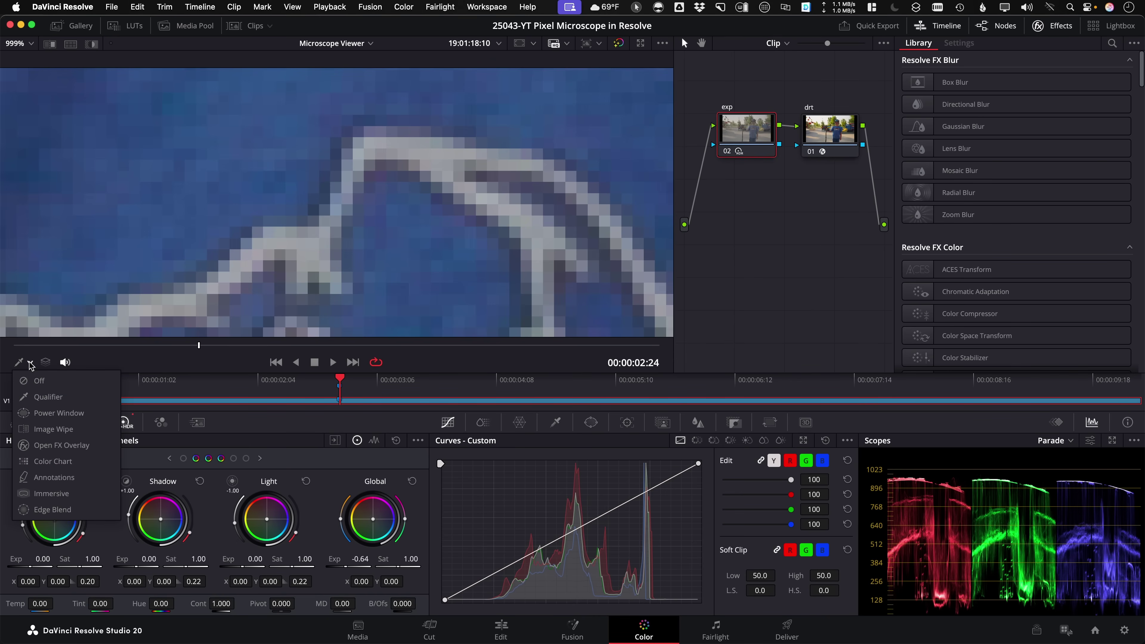
left_click(41, 397)
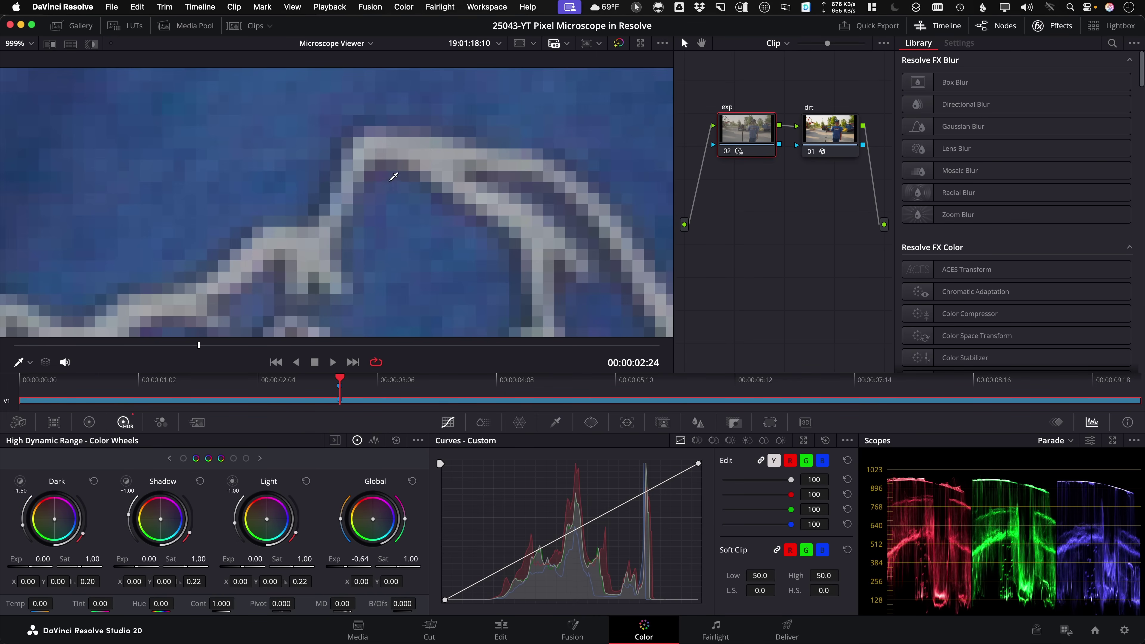
- Enable Show picker RGB value from the viewer's context menu, then zoom back out
right_click(369, 178)
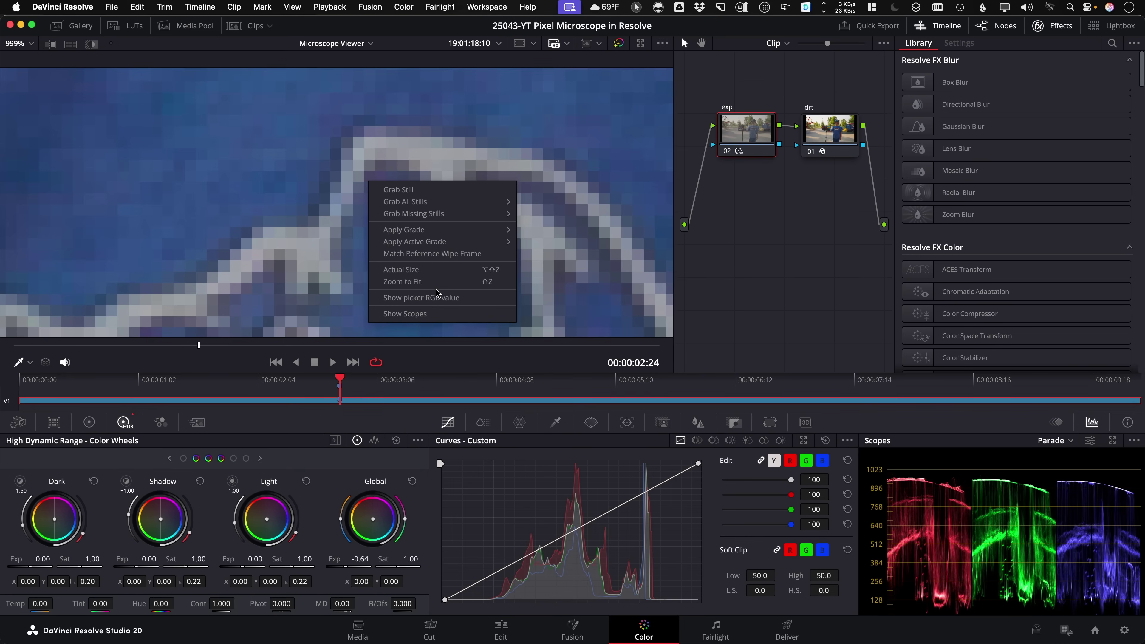
left_click(469, 298)
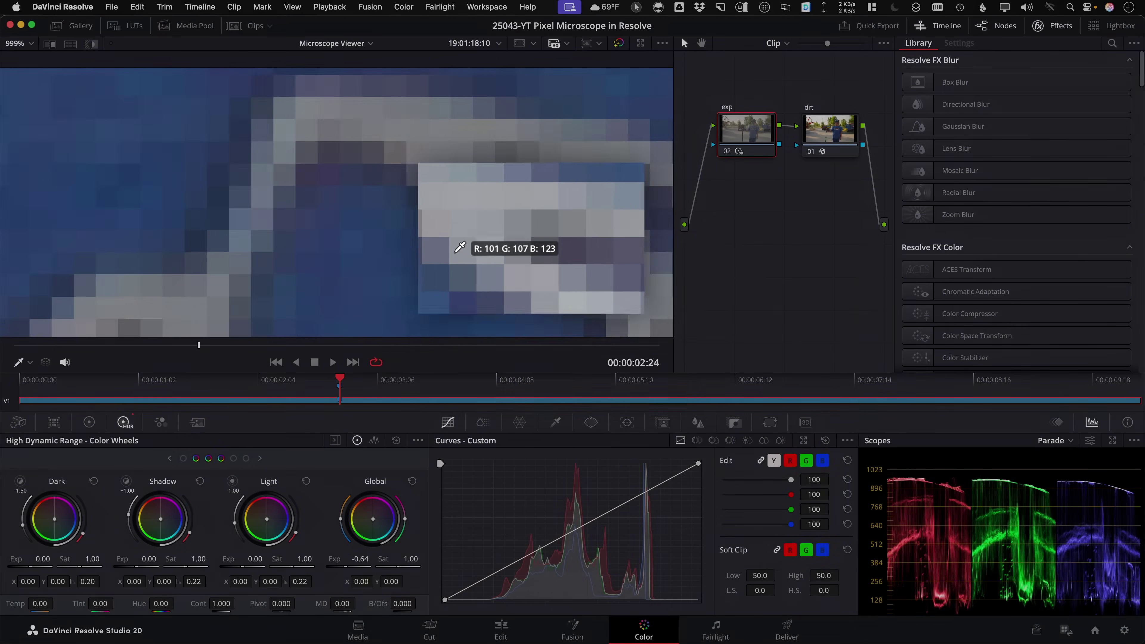
scroll(435, 170, "down", 5)
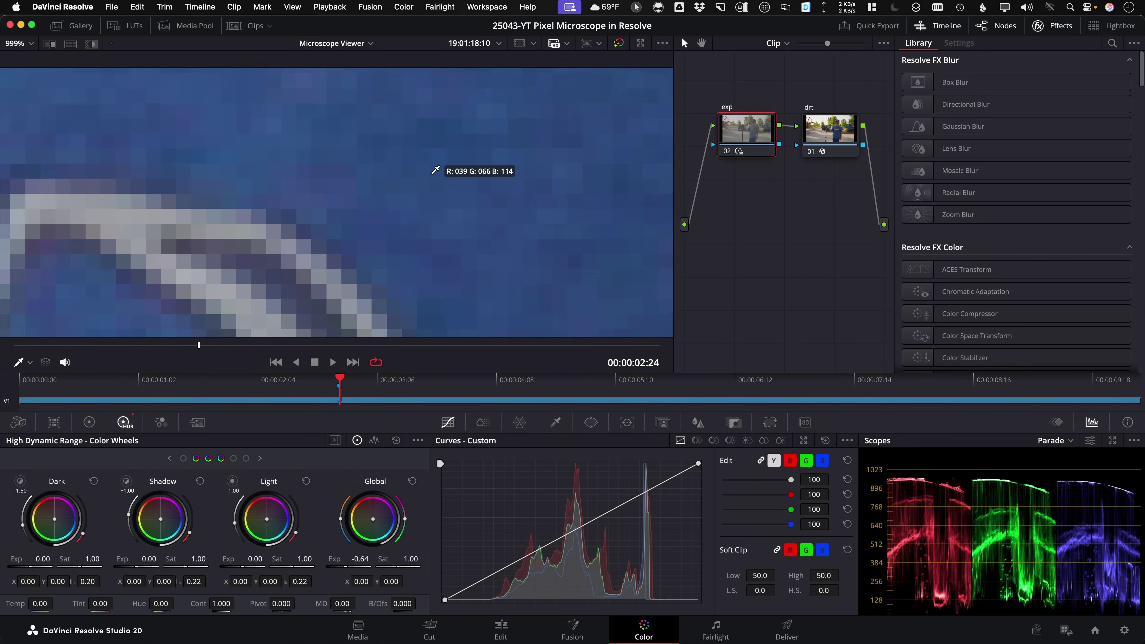
scroll(435, 171, "down", 10)
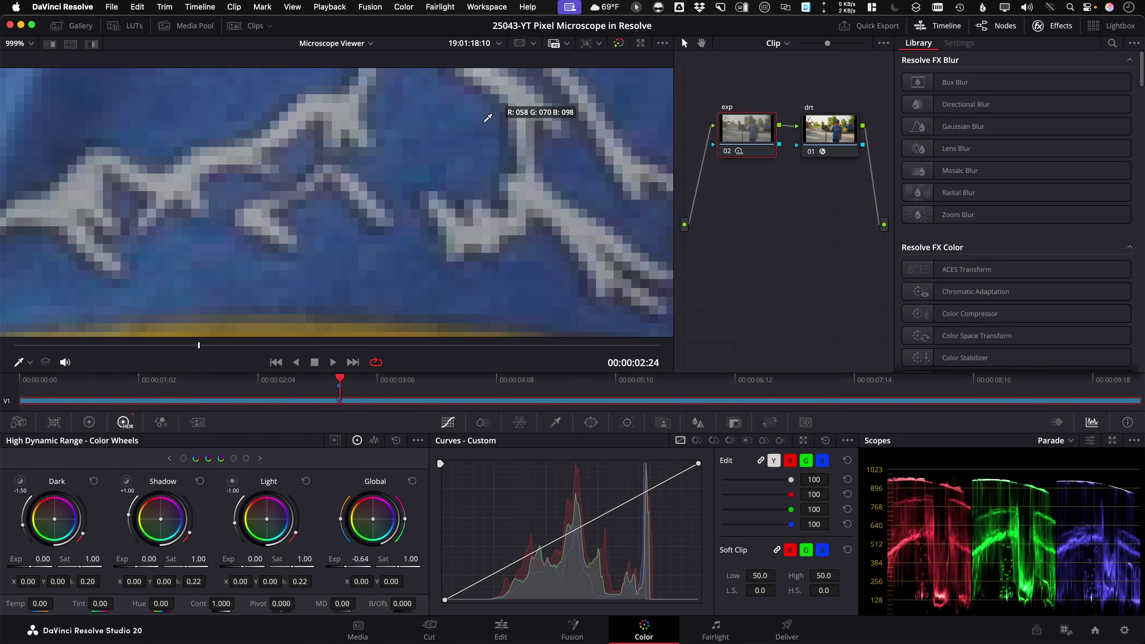
scroll(488, 118, "down", 5)
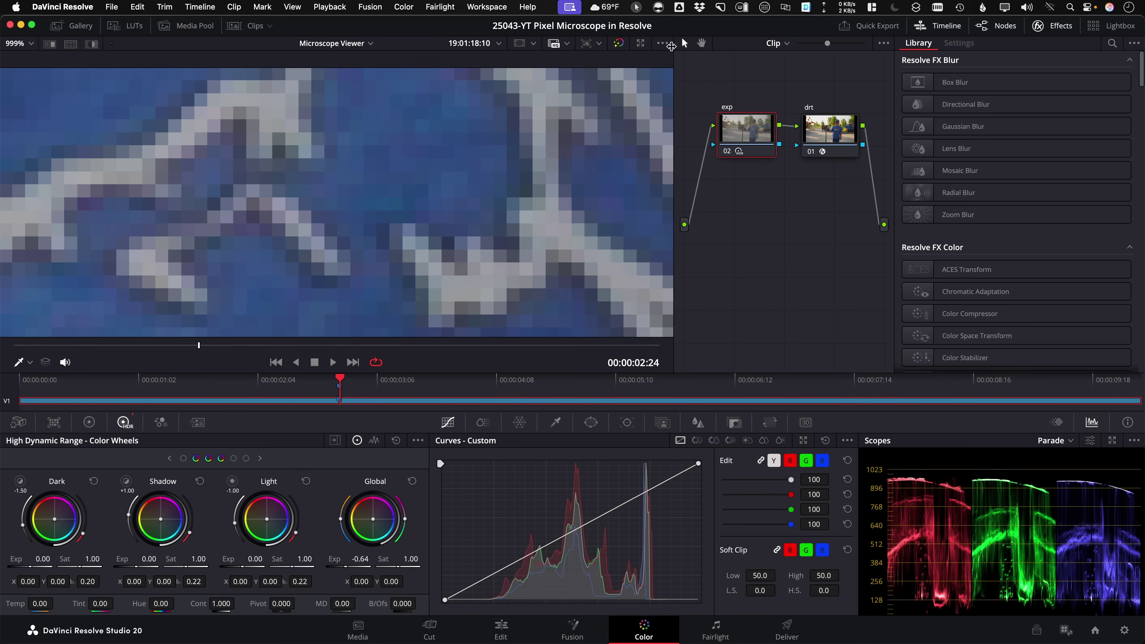
- Switch the viewer's RGB picker readout to 10-bit values via the viewer options menu
left_click(662, 43)
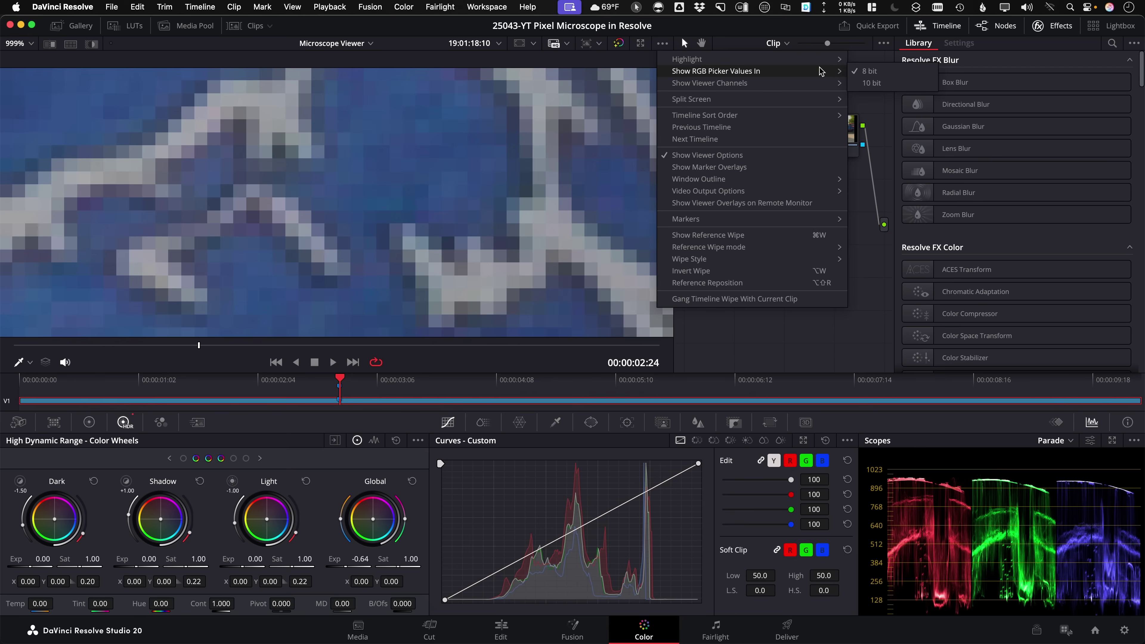
left_click(877, 82)
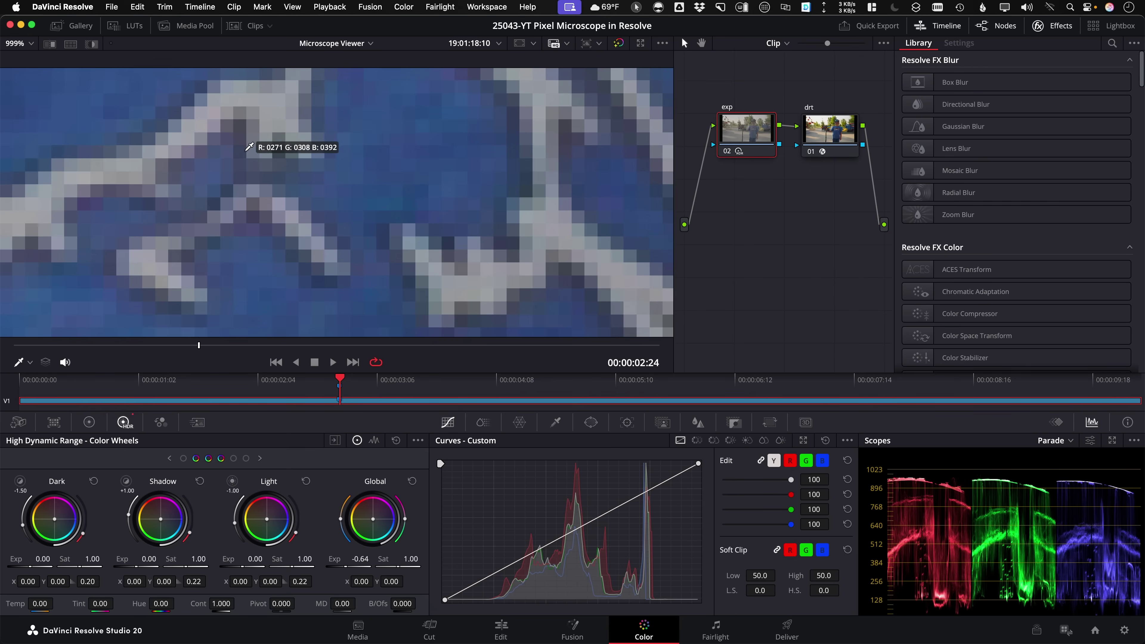